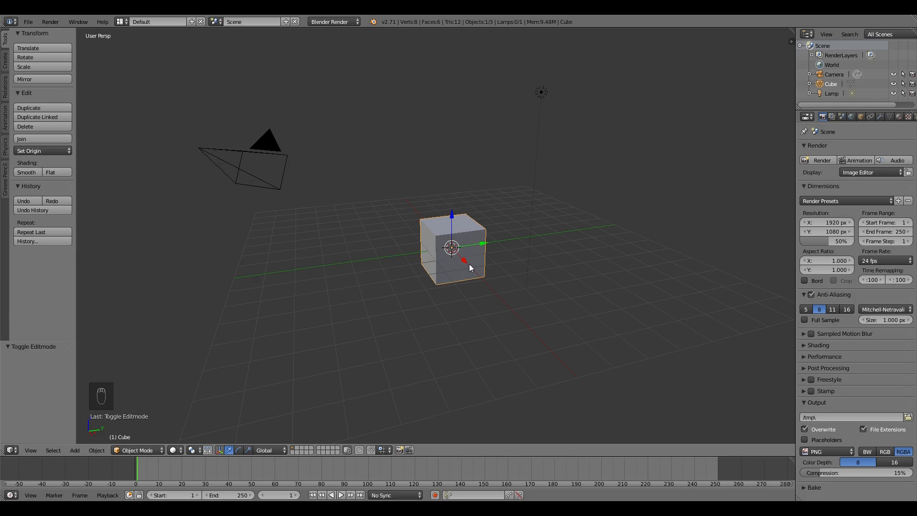
Frame the default cube in the 3D view and switch it to Edit Mode.
{"action": "middle_click_drag", "start_coordinate": [449, 288], "coordinate": [458, 289]}
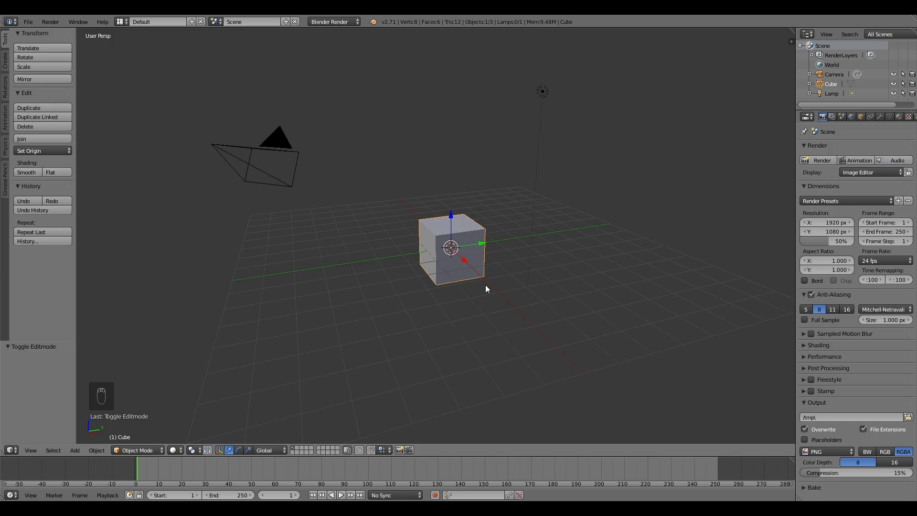
{"action": "scroll", "coordinate": [486, 285], "scroll_direction": "up", "scroll_amount": 4}
{"action": "scroll", "coordinate": [486, 285], "scroll_direction": "down", "scroll_amount": 4}
{"action": "scroll", "coordinate": [494, 311], "scroll_direction": "up", "scroll_amount": 3}
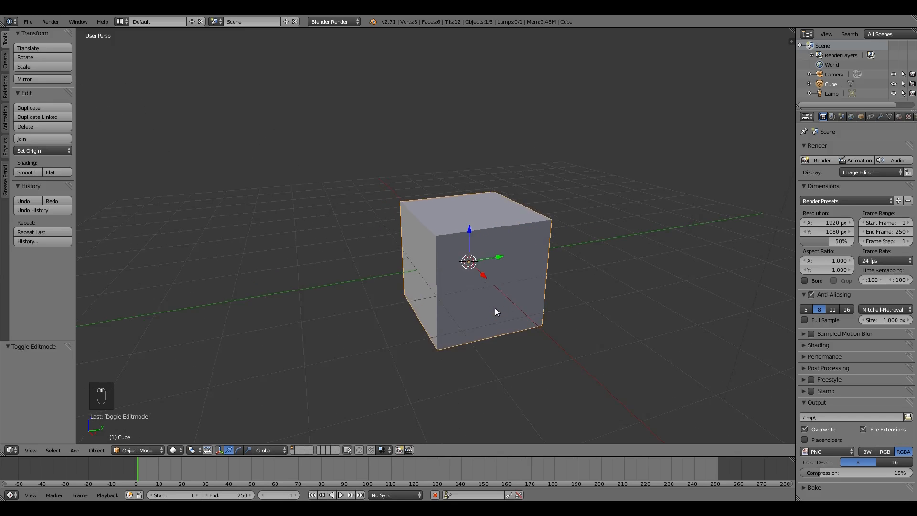
{"action": "key", "text": "KP_Decimal"}
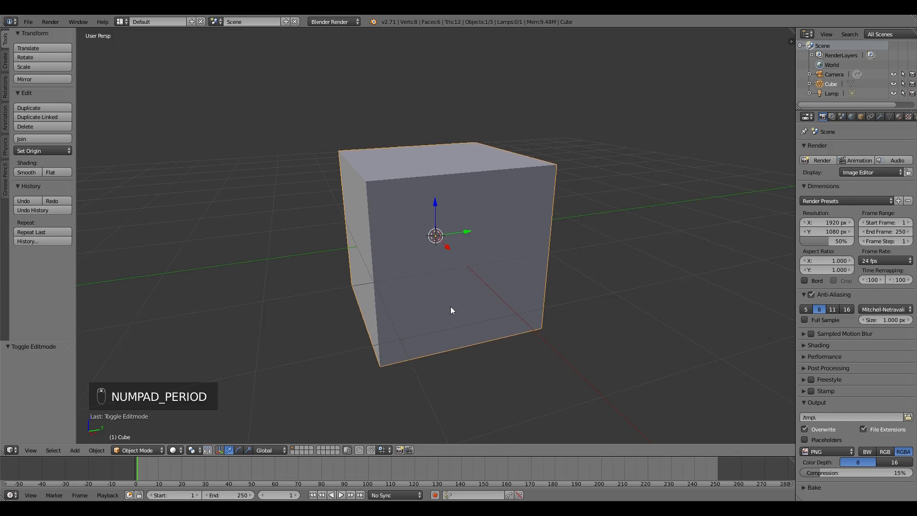
{"action": "middle_click_drag", "start_coordinate": [400, 261], "coordinate": [474, 256]}
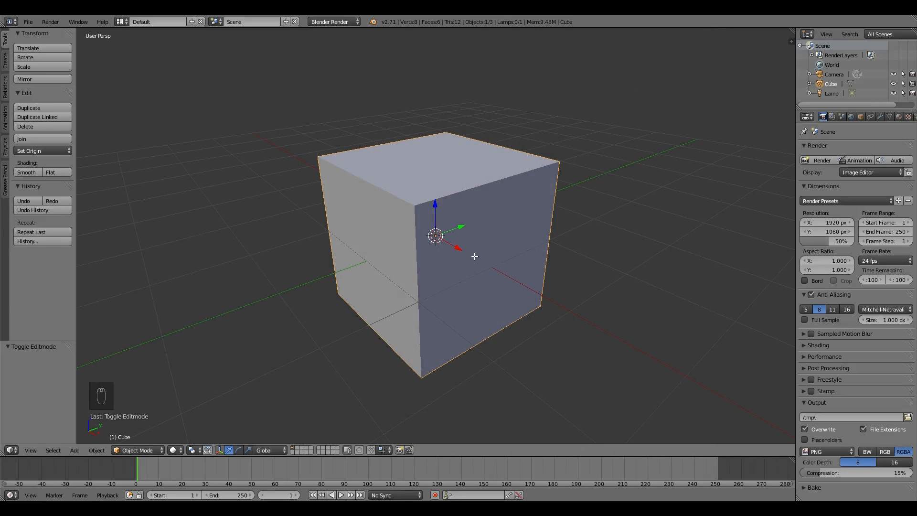
{"action": "key", "text": "Tab"}
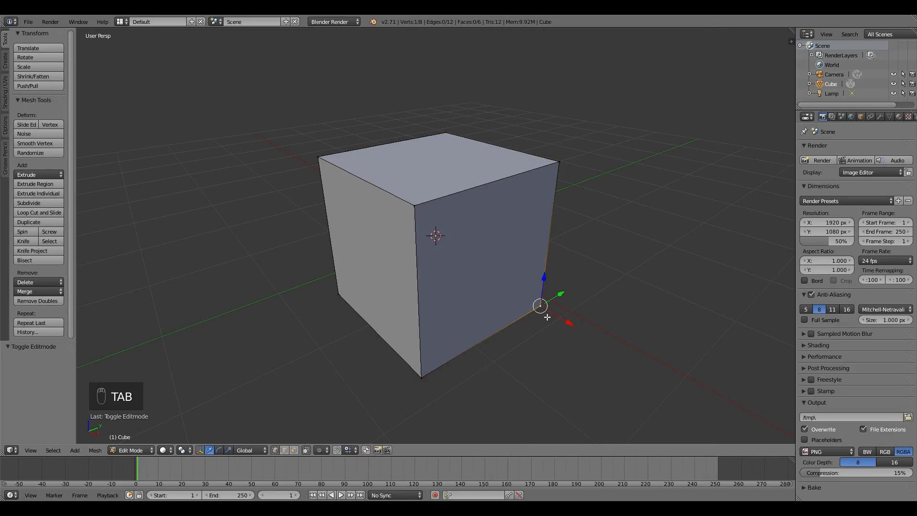
Toggle the selection of the cube's whole mesh on and off, ending with everything deselected.
{"action": "key", "text": "a"}
{"action": "key", "text": "a"}
{"action": "key", "text": "a"}
{"action": "key", "text": "a"}
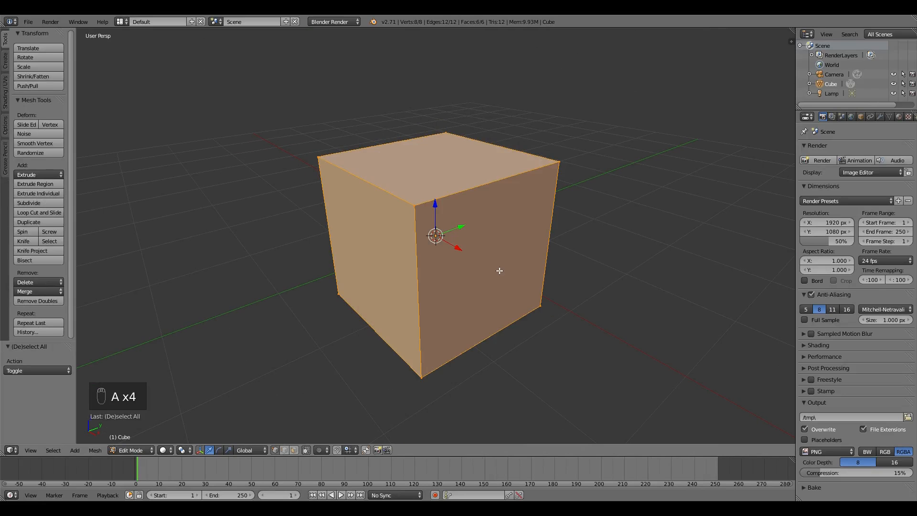
{"action": "middle_click_drag", "start_coordinate": [389, 122], "coordinate": [377, 197]}
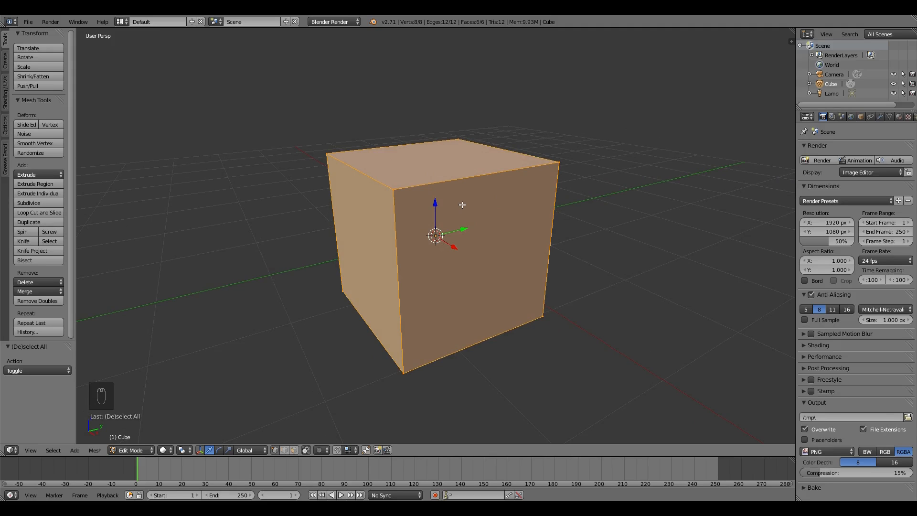
{"action": "key", "text": "a"}
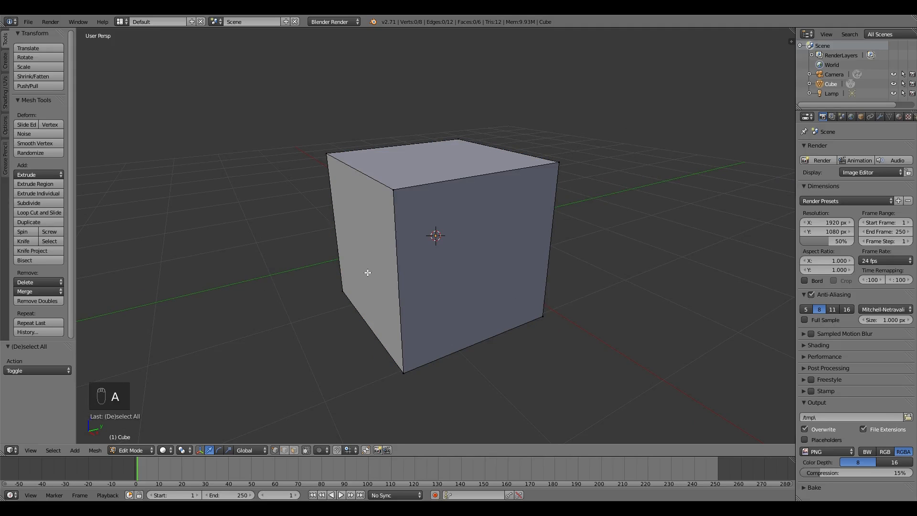
{"action": "key", "text": "a"}
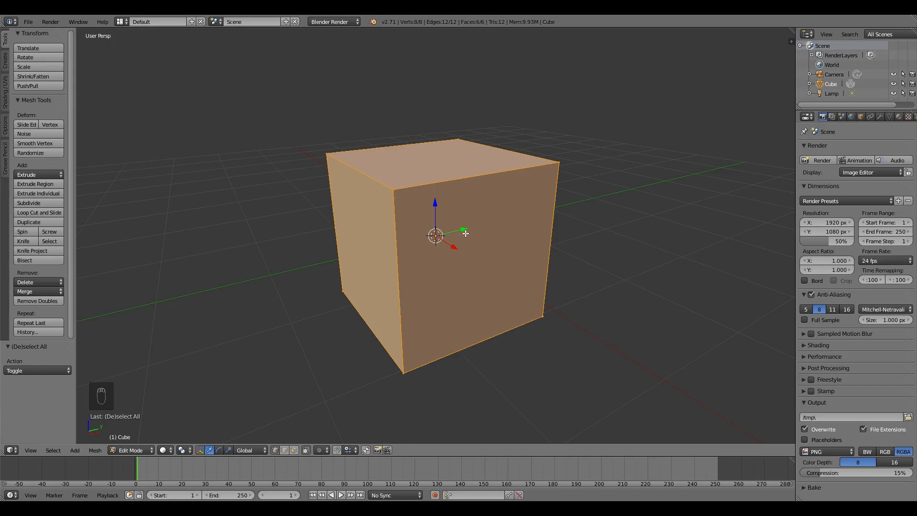
{"action": "key", "text": "a"}
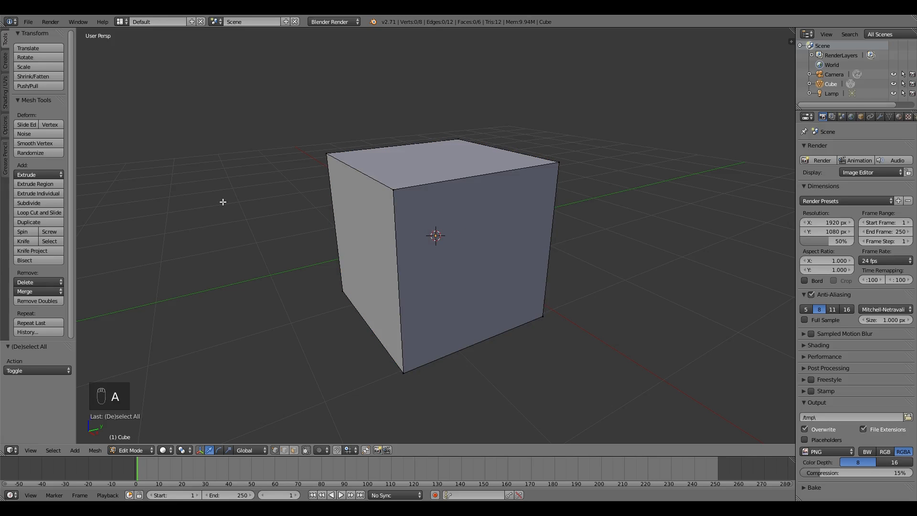
Select the cube's visible corner vertices one at a time, starting and ending with the nearest upper corner.
{"action": "mouse_move", "coordinate": [394, 291]}
{"action": "middle_mouse_down"}
{"action": "mouse_move", "coordinate": [502, 288]}
{"action": "mouse_move", "coordinate": [510, 266]}
{"action": "mouse_move", "coordinate": [394, 297]}
{"action": "middle_mouse_up"}
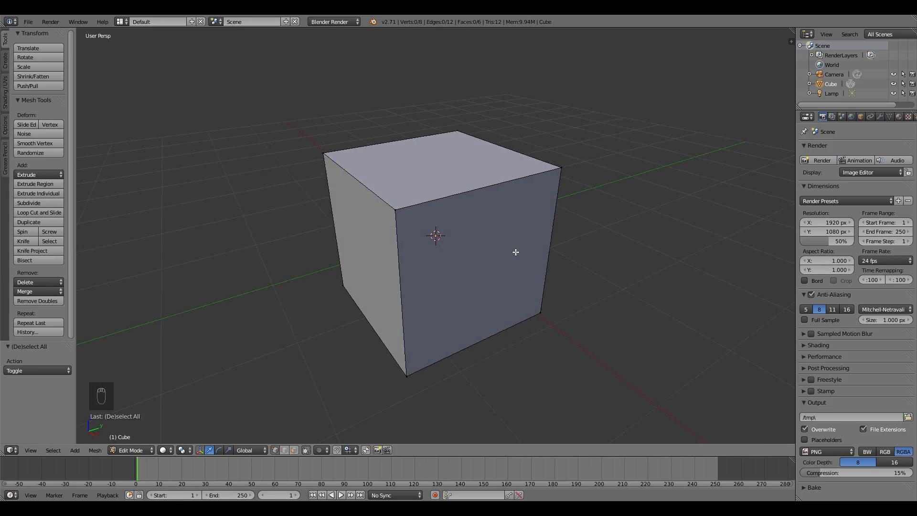
{"action": "right_click", "coordinate": [393, 212]}
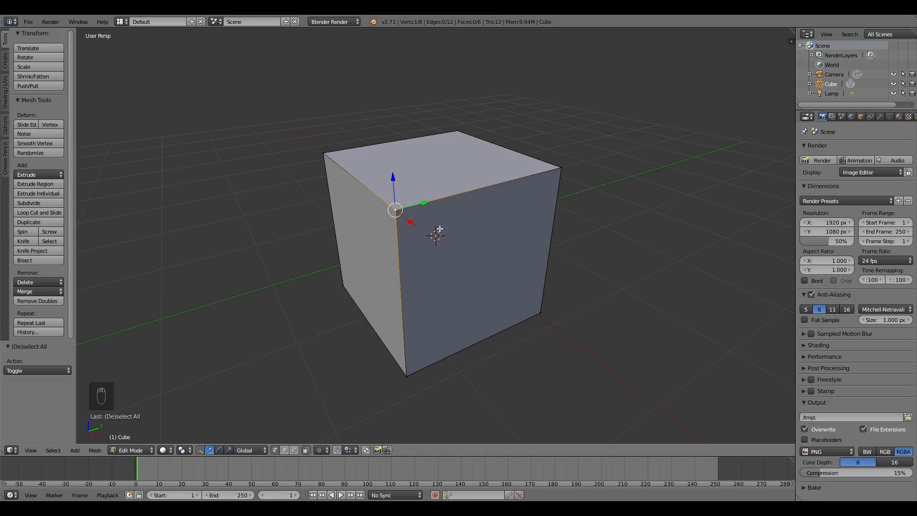
{"action": "scroll", "coordinate": [436, 230], "scroll_direction": "up", "scroll_amount": 3}
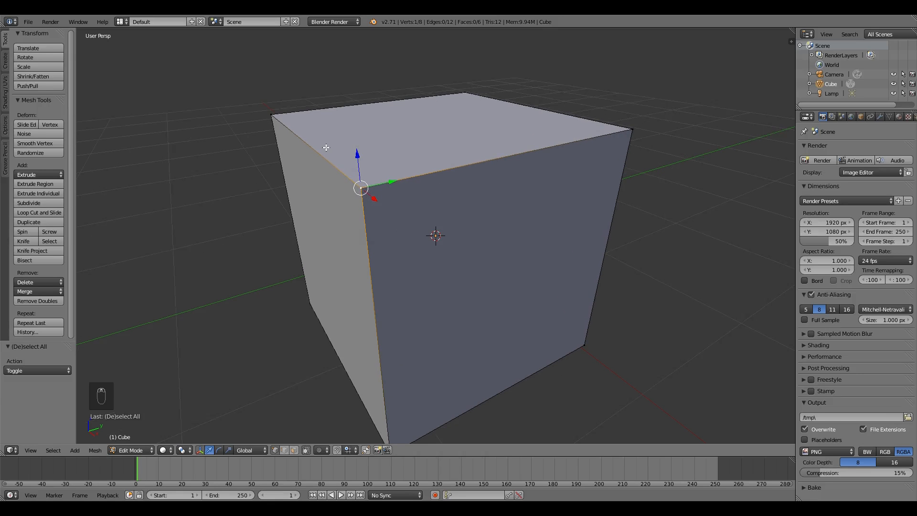
{"action": "scroll", "coordinate": [359, 177], "scroll_direction": "down", "scroll_amount": 2}
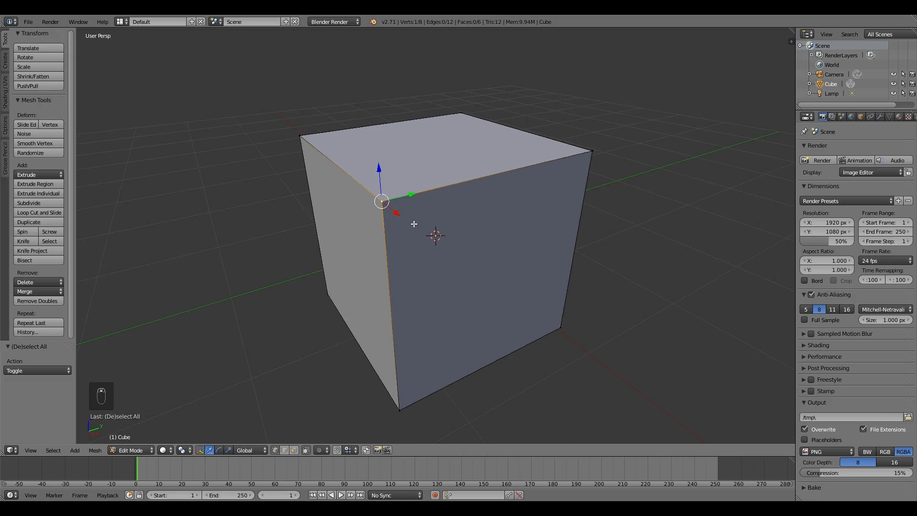
{"action": "right_click", "coordinate": [591, 152]}
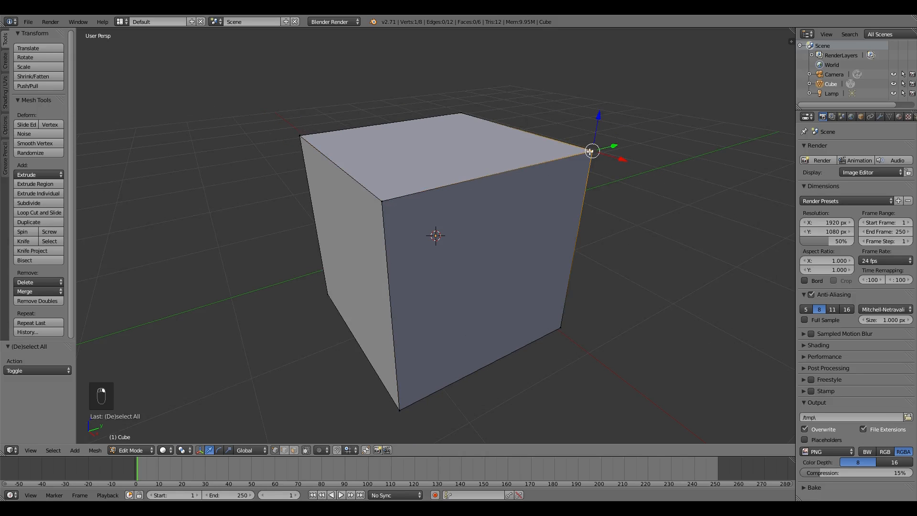
{"action": "right_click", "coordinate": [562, 327]}
{"action": "right_click", "coordinate": [399, 411]}
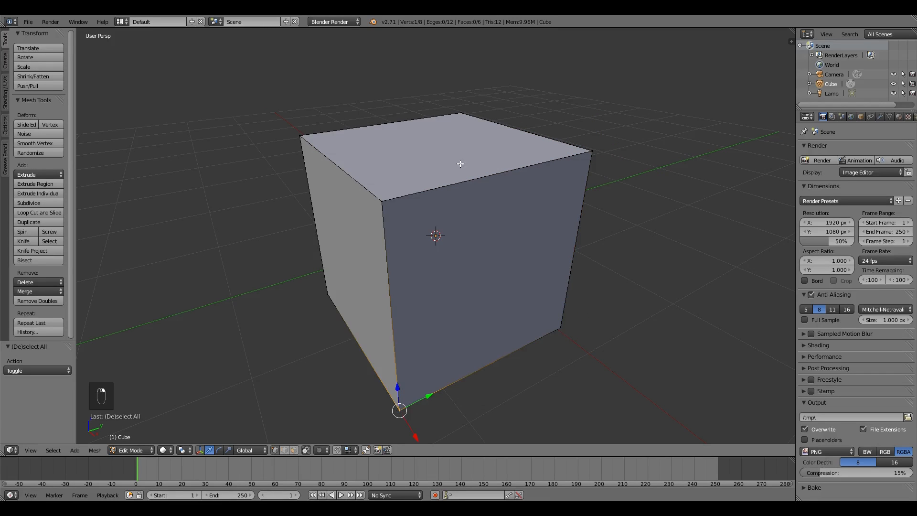
{"action": "right_click", "coordinate": [460, 115]}
{"action": "right_click", "coordinate": [306, 146]}
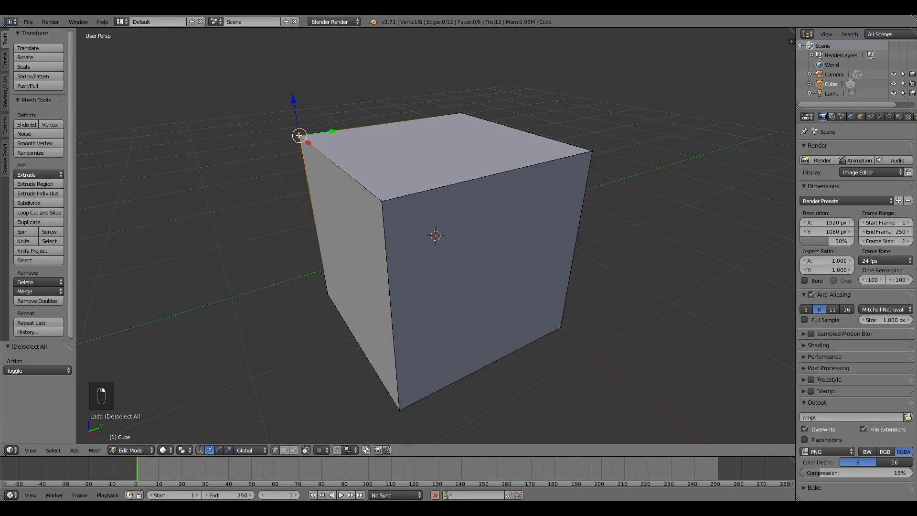
{"action": "right_click", "coordinate": [326, 295]}
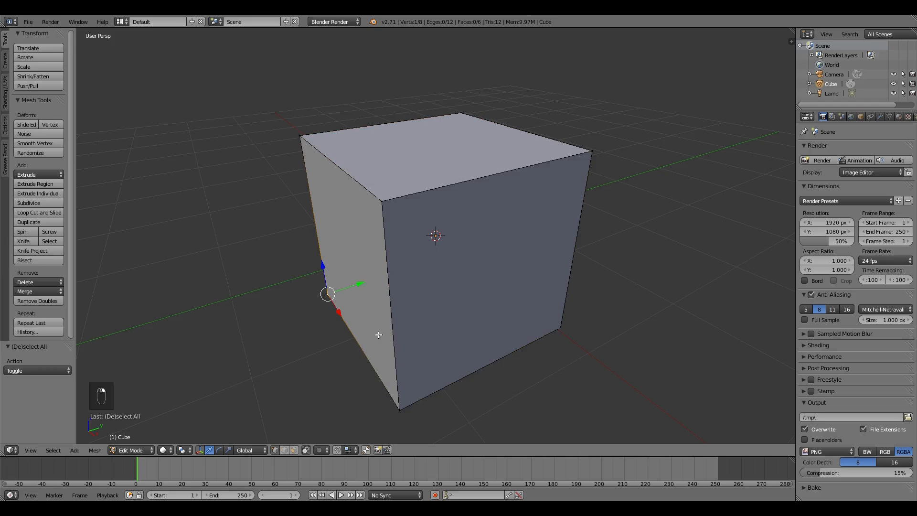
{"action": "right_click", "coordinate": [382, 203]}
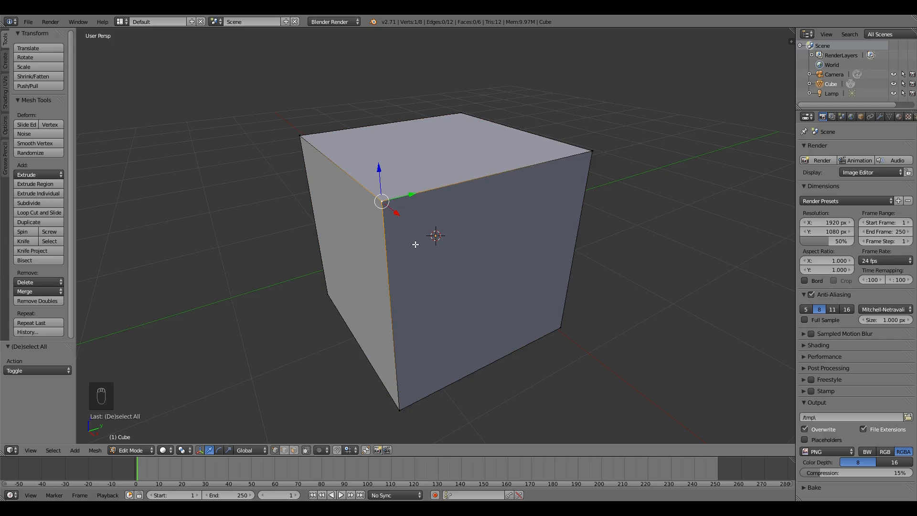
Center the view on the selected corner vertex and examine the edges meeting there from several angles and distances.
{"action": "scroll", "coordinate": [382, 201], "scroll_direction": "up", "scroll_amount": 6}
{"action": "scroll", "coordinate": [388, 213], "scroll_direction": "down", "scroll_amount": 5}
{"action": "key", "text": "KP_Decimal"}
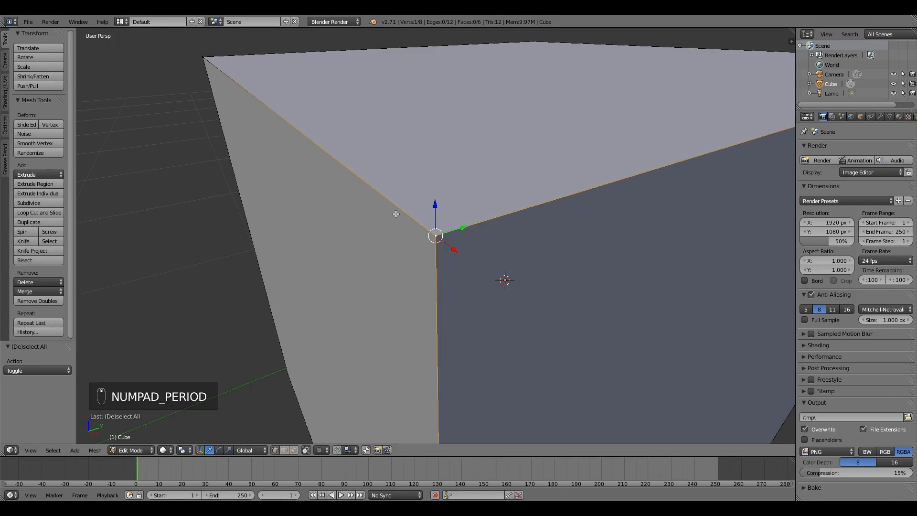
{"action": "scroll", "coordinate": [516, 276], "scroll_direction": "up", "scroll_amount": 3}
{"action": "middle_click_drag", "start_coordinate": [485, 275], "coordinate": [525, 272]}
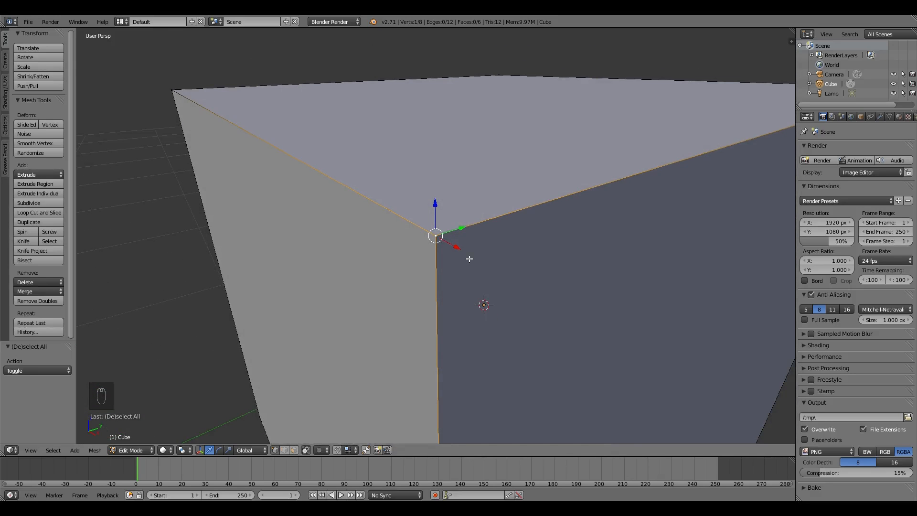
{"action": "middle_click_drag", "start_coordinate": [553, 261], "coordinate": [522, 261]}
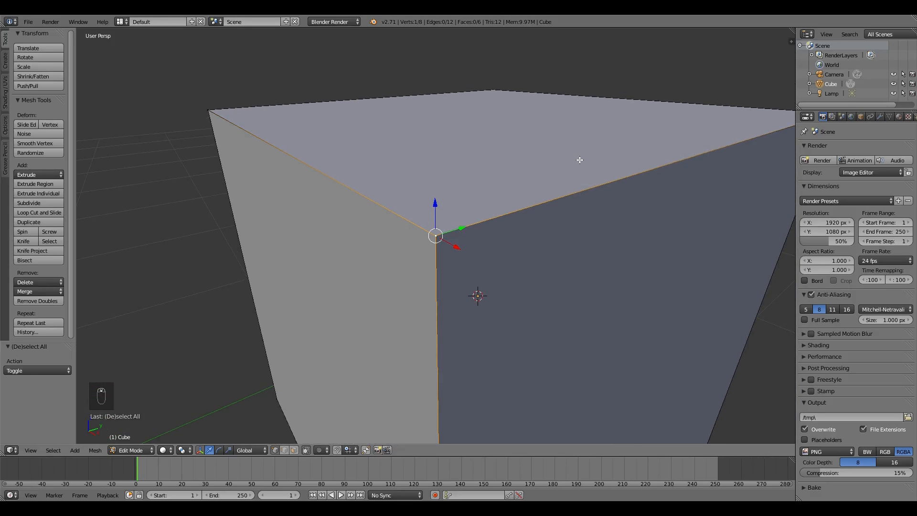
{"action": "middle_click_drag", "start_coordinate": [499, 268], "coordinate": [433, 275]}
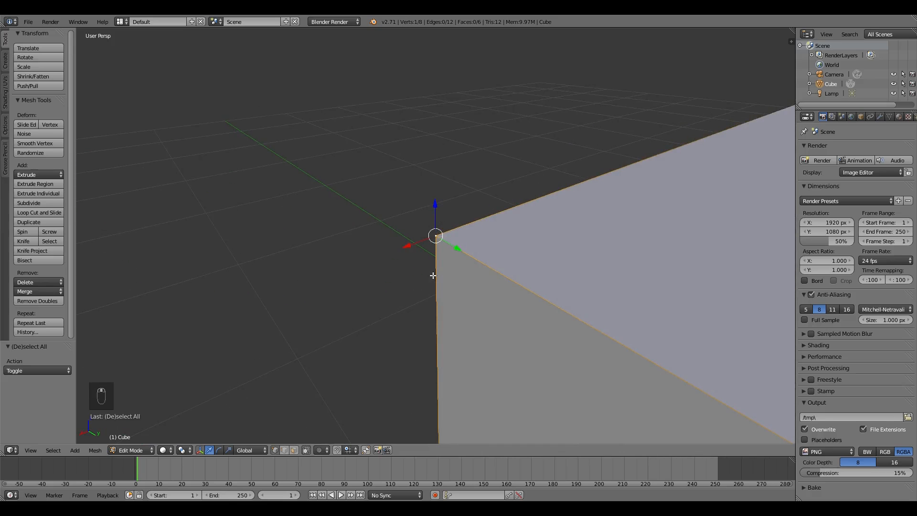
{"action": "scroll", "coordinate": [466, 228], "scroll_direction": "up", "scroll_amount": 5}
{"action": "scroll", "coordinate": [490, 225], "scroll_direction": "down", "scroll_amount": 5}
{"action": "scroll", "coordinate": [467, 303], "scroll_direction": "up", "scroll_amount": 4}
{"action": "scroll", "coordinate": [467, 302], "scroll_direction": "down", "scroll_amount": 3}
{"action": "middle_click_drag", "start_coordinate": [467, 303], "coordinate": [535, 293]}
{"action": "scroll", "coordinate": [549, 271], "scroll_direction": "down", "scroll_amount": 6}
Select the two lower corner vertices of the front face in turn, ending on the nearest upper corner vertex.
{"action": "right_click", "coordinate": [438, 378]}
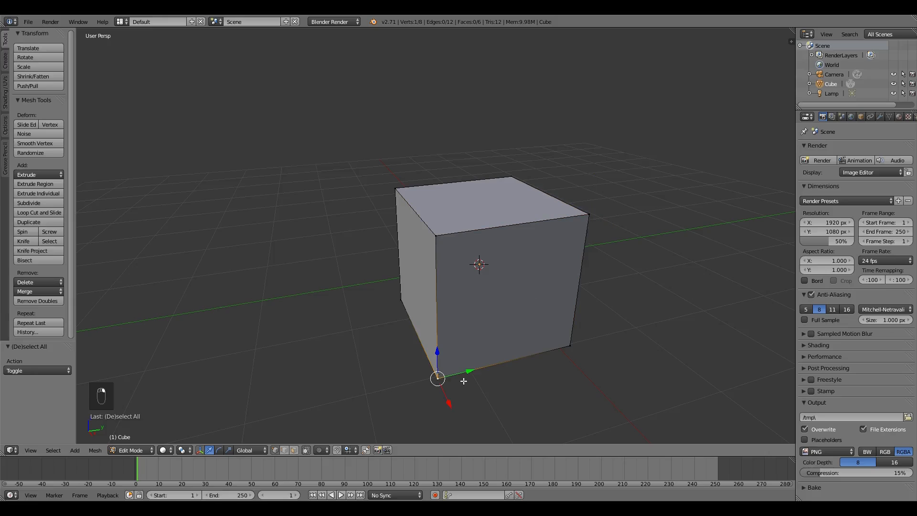
{"action": "right_click", "coordinate": [568, 347]}
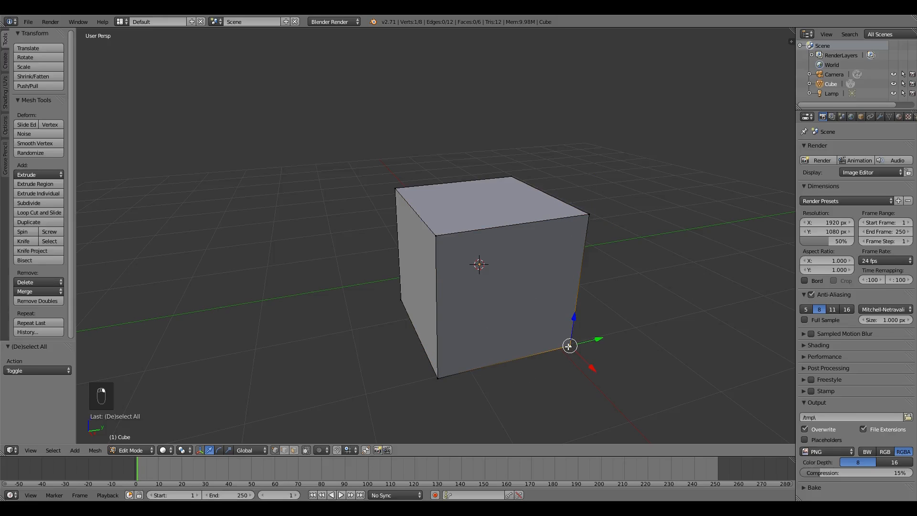
{"action": "right_click", "coordinate": [437, 237]}
Move the selected upper corner vertex along single axes, finishing with a move of -0.770 along Z.
{"action": "middle_click_drag", "start_coordinate": [467, 276], "coordinate": [433, 207]}
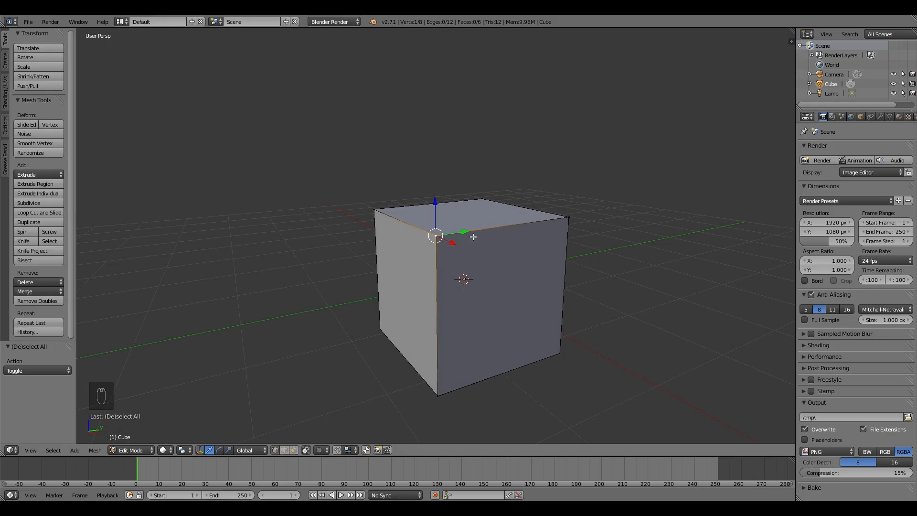
{"action": "middle_click_drag", "start_coordinate": [542, 261], "coordinate": [482, 262]}
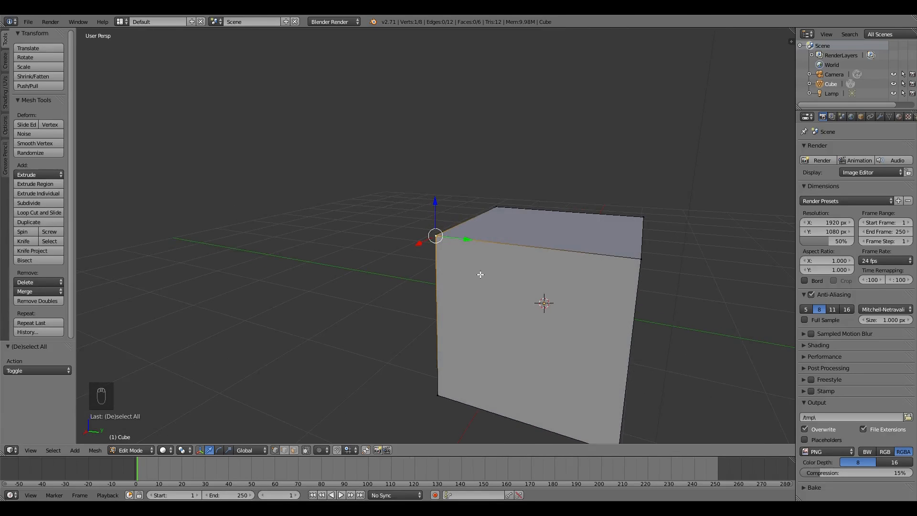
{"action": "left_click_drag", "start_coordinate": [436, 208], "coordinate": [410, 221]}
{"action": "middle_click_drag", "start_coordinate": [411, 221], "coordinate": [443, 228]}
{"action": "mouse_move", "coordinate": [435, 224]}
{"action": "left_mouse_down"}
{"action": "mouse_move", "coordinate": [436, 274]}
{"action": "mouse_move", "coordinate": [440, 225]}
{"action": "mouse_move", "coordinate": [449, 230]}
{"action": "left_mouse_up"}
{"action": "middle_click_drag", "start_coordinate": [448, 230], "coordinate": [473, 255]}
{"action": "mouse_move", "coordinate": [463, 248]}
{"action": "left_mouse_down"}
{"action": "mouse_move", "coordinate": [564, 248]}
{"action": "mouse_move", "coordinate": [460, 262]}
{"action": "left_mouse_up"}
{"action": "middle_click_drag", "start_coordinate": [459, 262], "coordinate": [477, 265]}
{"action": "left_click_drag", "start_coordinate": [471, 247], "coordinate": [445, 251]}
{"action": "left_click_drag", "start_coordinate": [420, 200], "coordinate": [420, 286]}
{"action": "middle_click_drag", "start_coordinate": [421, 286], "coordinate": [530, 235]}
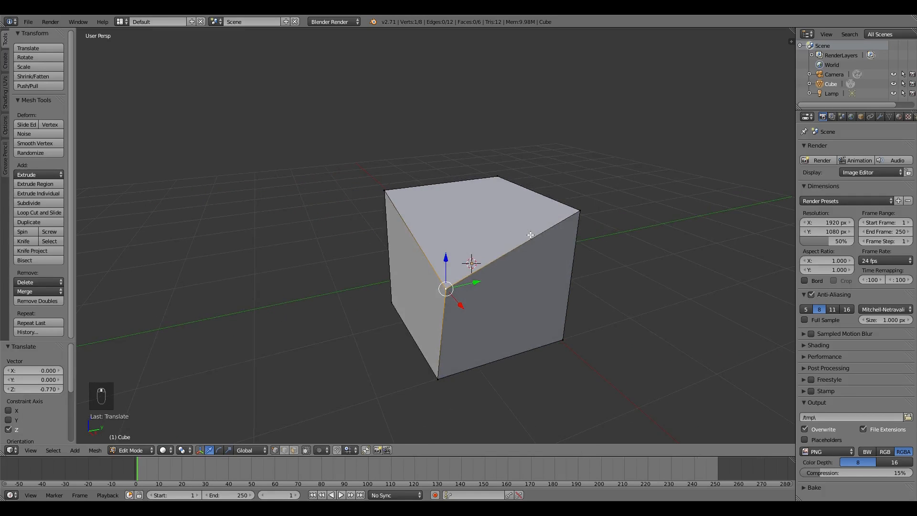
Select the diagonally opposite upper corner vertex and move it -0.975 along Z.
{"action": "right_click", "coordinate": [497, 177]}
{"action": "middle_click_drag", "start_coordinate": [667, 282], "coordinate": [530, 288]}
{"action": "middle_click_drag", "start_coordinate": [639, 321], "coordinate": [538, 227]}
{"action": "left_click_drag", "start_coordinate": [535, 218], "coordinate": [424, 316]}
{"action": "middle_click_drag", "start_coordinate": [424, 315], "coordinate": [360, 192]}
{"action": "scroll", "coordinate": [483, 303], "scroll_direction": "down", "scroll_amount": 5}
{"action": "scroll", "coordinate": [489, 203], "scroll_direction": "up", "scroll_amount": 6}
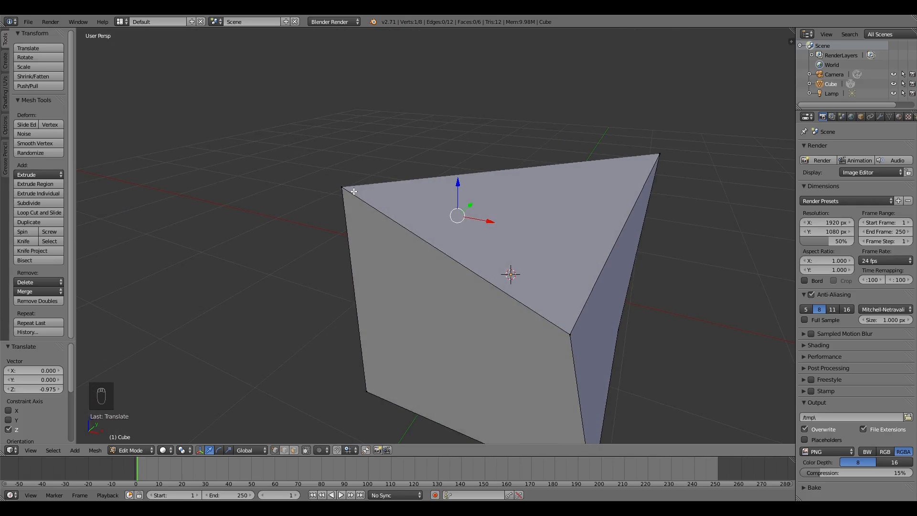
Move the top corner vertex on the negative X and Y side outward along the negative Y axis.
{"action": "right_click", "coordinate": [343, 187]}
{"action": "key", "text": "g"}
{"action": "key", "text": "y"}
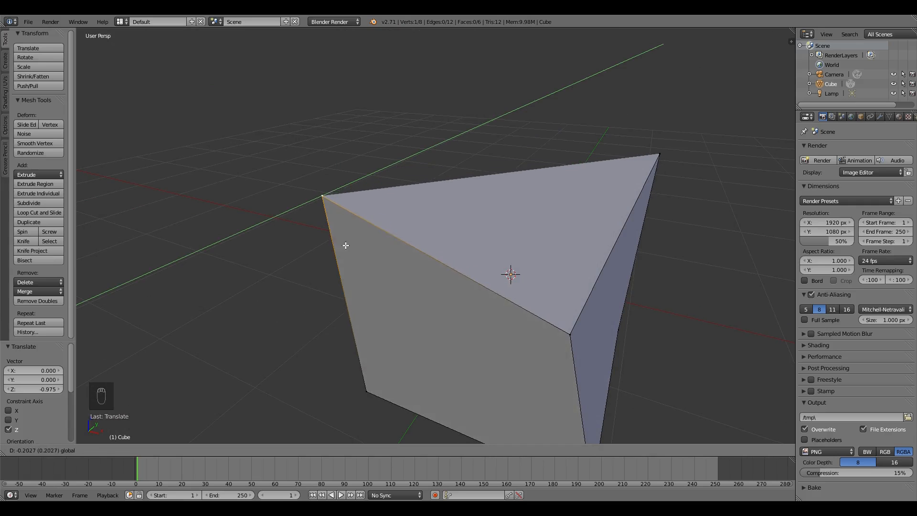
{"action": "left_click", "coordinate": [315, 257]}
Select the bottom corner vertex on the positive X and Y side and move it 4.838 along Y.
{"action": "middle_click_drag", "start_coordinate": [579, 262], "coordinate": [518, 313]}
{"action": "right_click", "coordinate": [545, 341]}
{"action": "left_click_drag", "start_coordinate": [568, 343], "coordinate": [783, 267]}
{"action": "middle_click_drag", "start_coordinate": [600, 337], "coordinate": [491, 339]}
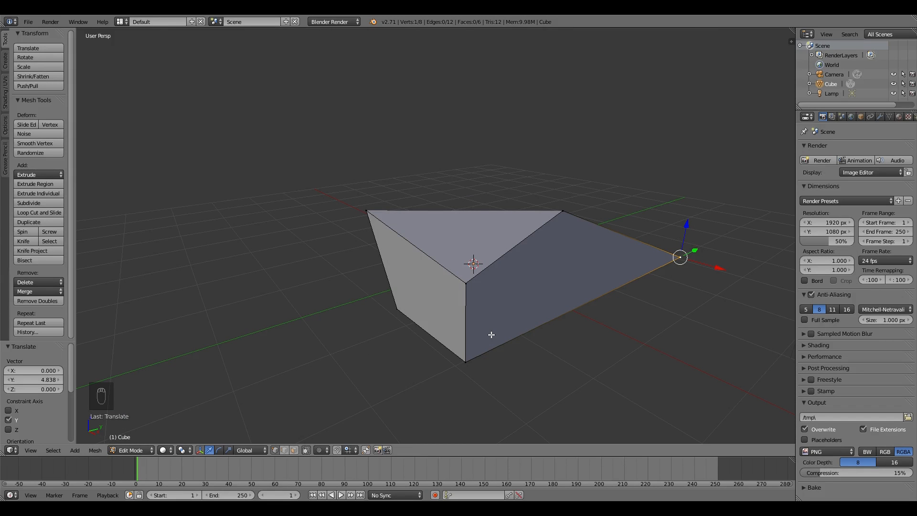
Undo the vertex moves and selections back to the regular cube with the nearest upper corner vertex selected.
{"action": "key", "text": "ctrl+z"}
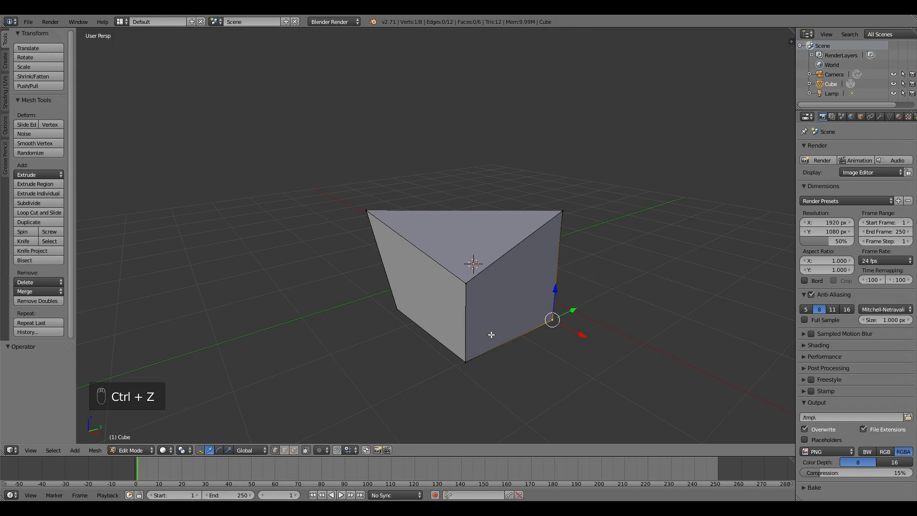
{"action": "key", "text": "ctrl+z"}
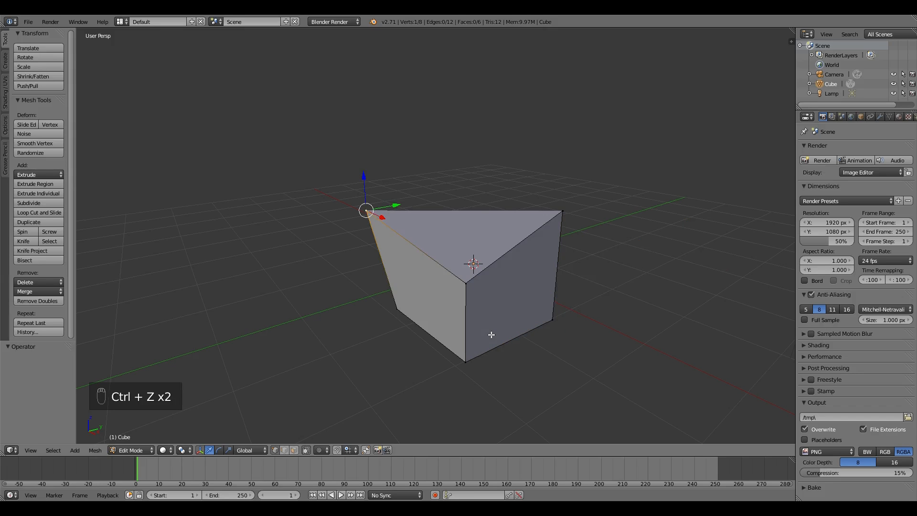
{"action": "key", "text": "ctrl+z"}
{"action": "key", "text": "ctrl+z"}
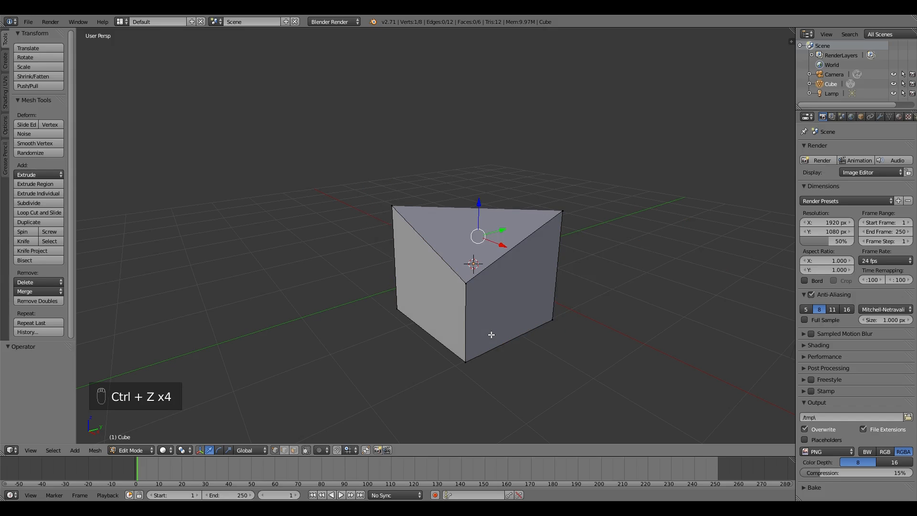
{"action": "key", "text": "ctrl+z"}
{"action": "key", "text": "ctrl+z"}
{"action": "key", "text": "ctrl+z"}
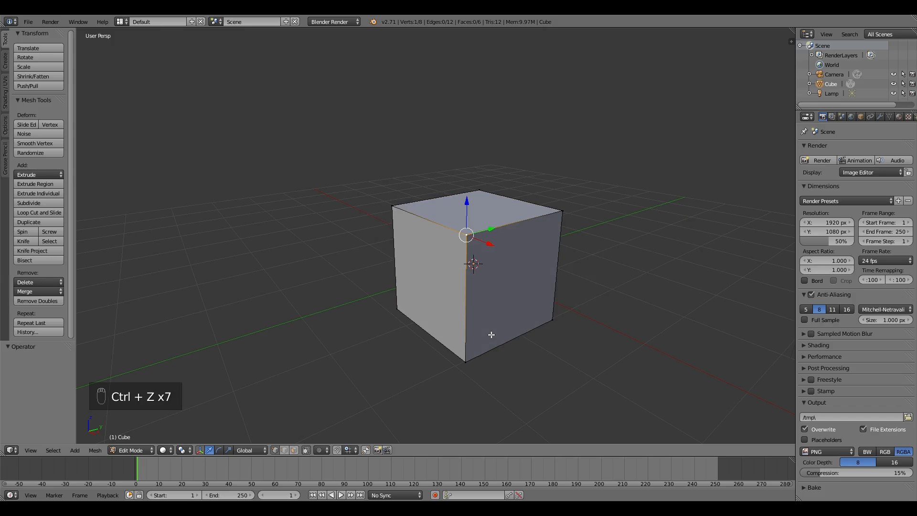
Undo further back through the earlier vertex moves until the cube is regular again.
{"action": "mouse_move", "coordinate": [624, 328]}
{"action": "middle_mouse_down"}
{"action": "mouse_move", "coordinate": [543, 325]}
{"action": "mouse_move", "coordinate": [606, 327]}
{"action": "middle_mouse_up"}
{"action": "key", "text": "ctrl+z"}
{"action": "key", "text": "ctrl+z"}
{"action": "key", "text": "ctrl+z"}
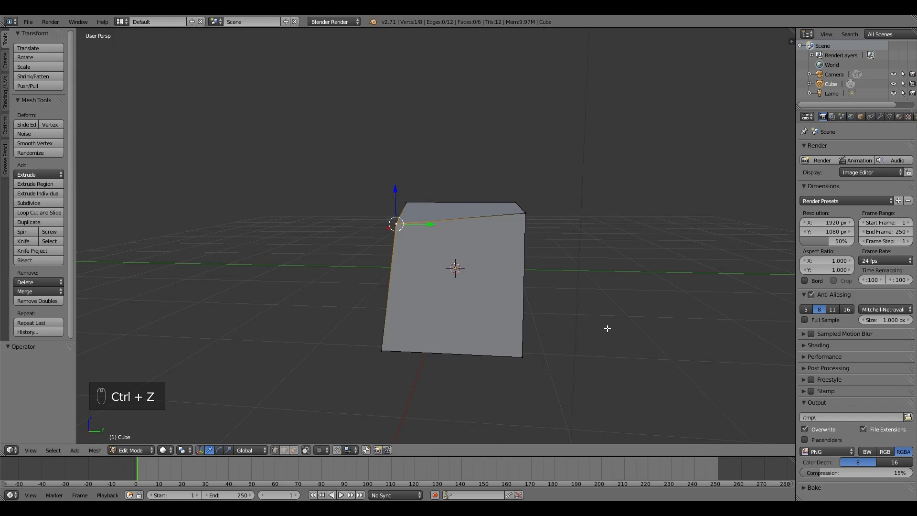
{"action": "key", "text": "ctrl+z"}
{"action": "key", "text": "ctrl+z"}
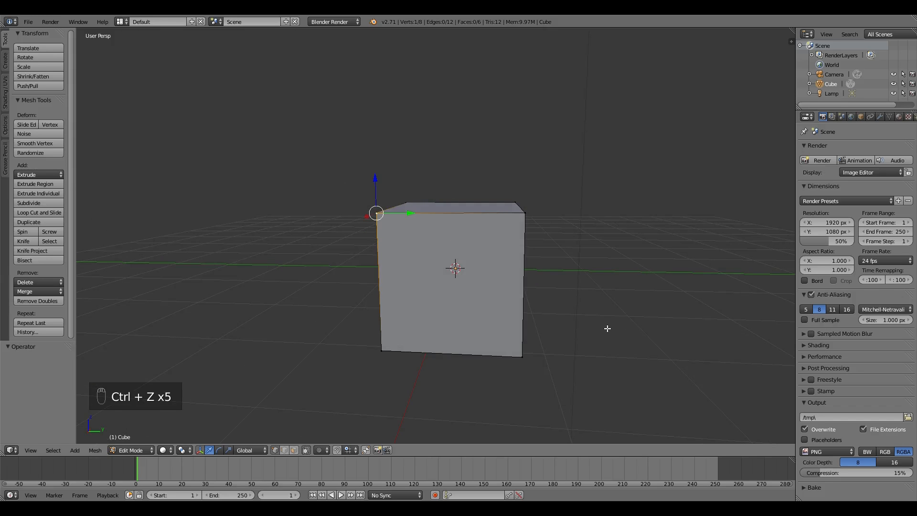
Clear the vertex selection by switching the mesh selection mode to Edge.
{"action": "middle_click_drag", "start_coordinate": [469, 281], "coordinate": [514, 280]}
{"action": "scroll", "coordinate": [510, 280], "scroll_direction": "up", "scroll_amount": 4}
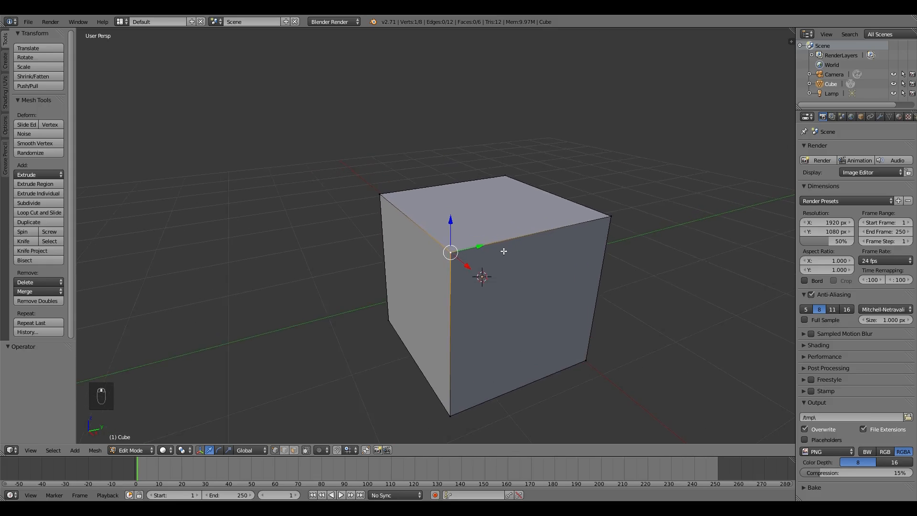
{"action": "middle_click_drag", "start_coordinate": [530, 297], "coordinate": [449, 288]}
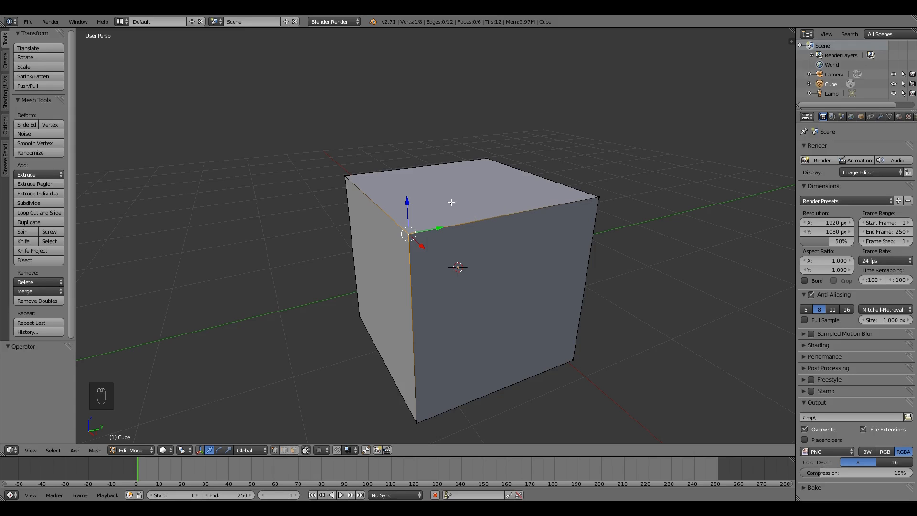
{"action": "left_click", "coordinate": [285, 451]}
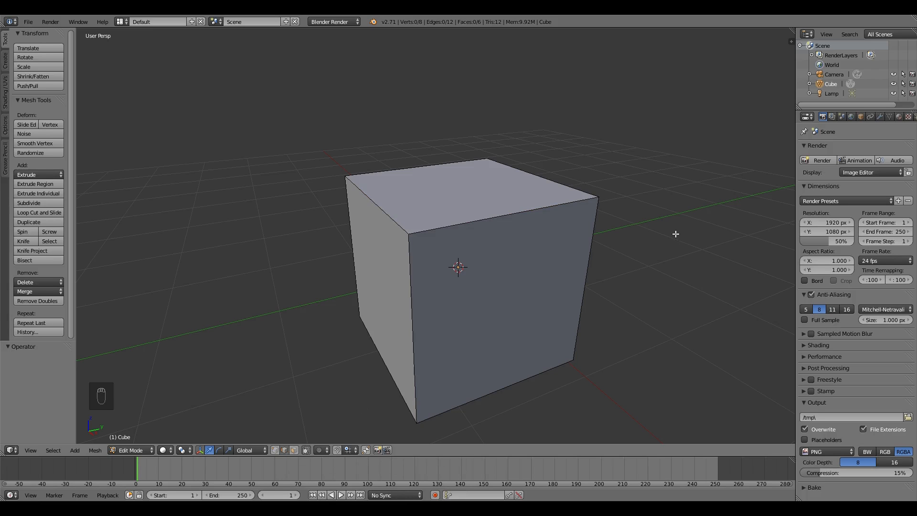
{"action": "mouse_move", "coordinate": [357, 276]}
{"action": "middle_mouse_down"}
{"action": "mouse_move", "coordinate": [315, 273]}
{"action": "mouse_move", "coordinate": [381, 273]}
{"action": "mouse_move", "coordinate": [356, 269]}
{"action": "middle_mouse_up"}
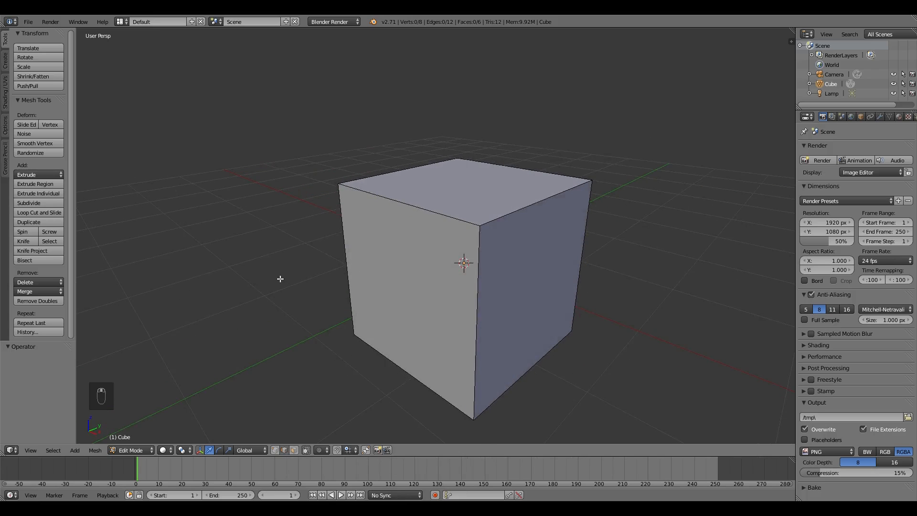
{"action": "scroll", "coordinate": [280, 279], "scroll_direction": "down", "scroll_amount": 1}
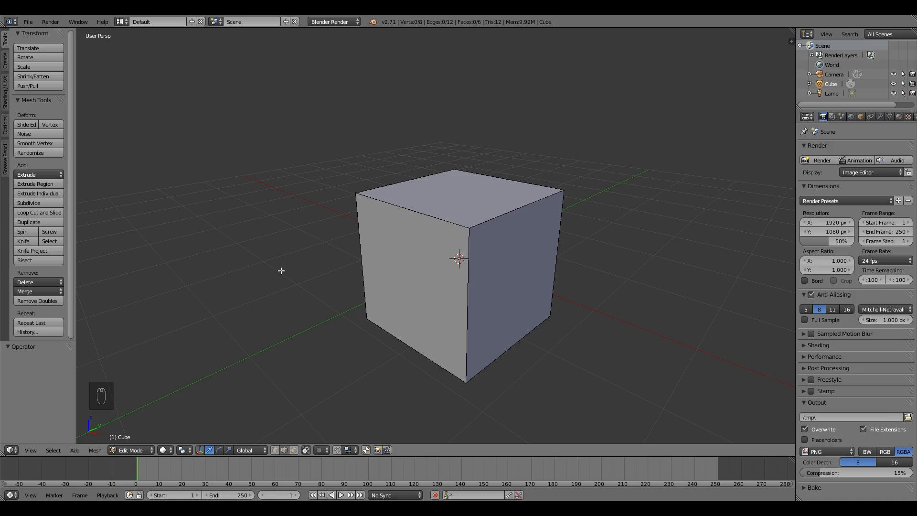
{"action": "key", "text": "ctrl+Tab"}
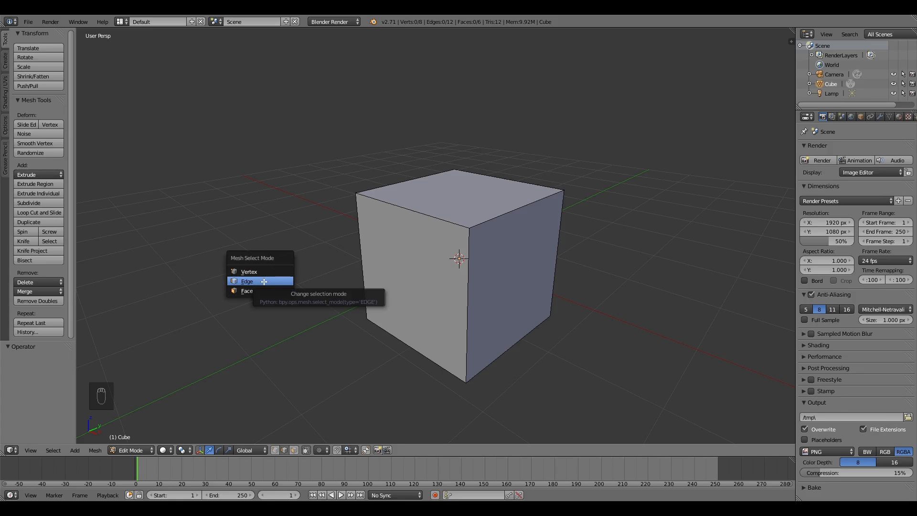
{"action": "left_click", "coordinate": [264, 282]}
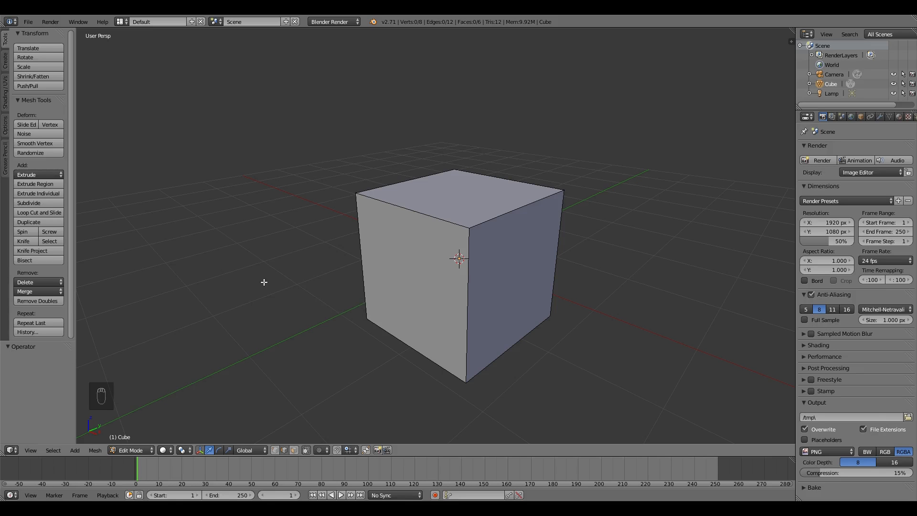
Select several cube edges one after another, finishing with the upper edge on the positive X side.
{"action": "middle_click_drag", "start_coordinate": [553, 302], "coordinate": [493, 307]}
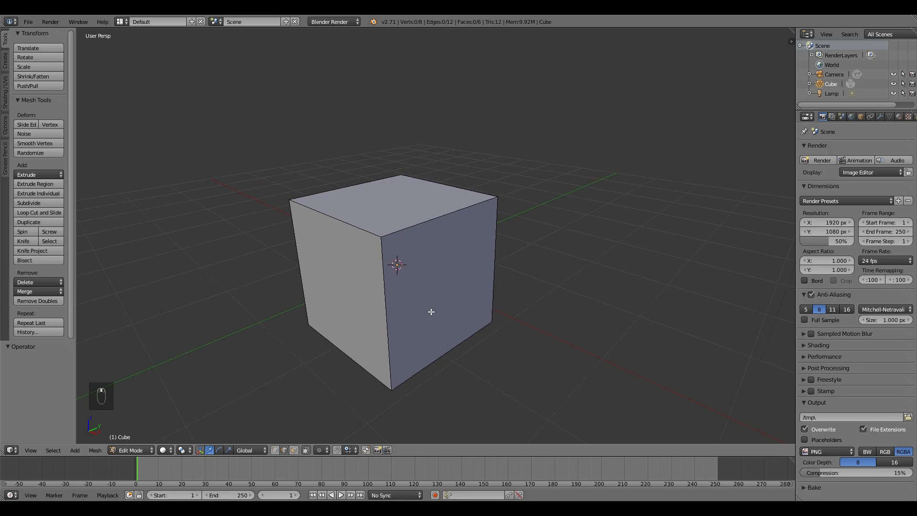
{"action": "middle_click_drag", "start_coordinate": [430, 311], "coordinate": [421, 324]}
{"action": "middle_click_drag", "start_coordinate": [443, 281], "coordinate": [429, 275]}
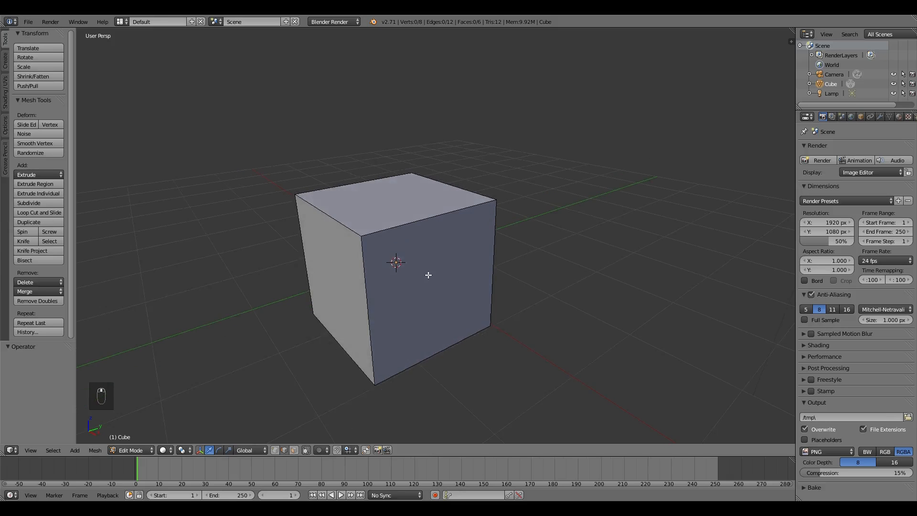
{"action": "scroll", "coordinate": [406, 286], "scroll_direction": "up", "scroll_amount": 3}
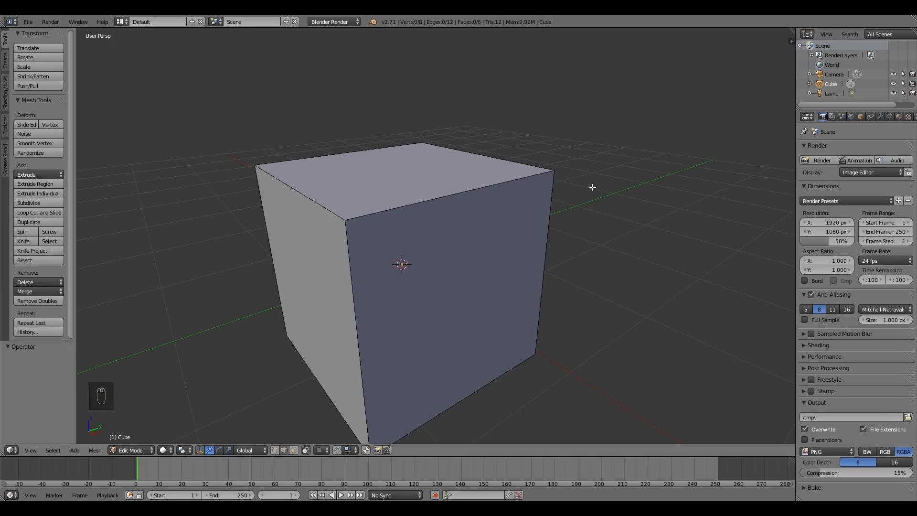
{"action": "right_click", "coordinate": [458, 193]}
{"action": "right_click", "coordinate": [349, 278]}
{"action": "right_click", "coordinate": [303, 188]}
{"action": "right_click", "coordinate": [399, 159]}
{"action": "right_click", "coordinate": [457, 154]}
{"action": "right_click", "coordinate": [434, 199]}
Move the selected upper edge on the positive X side -1.369 along Z.
{"action": "middle_click_drag", "start_coordinate": [455, 257], "coordinate": [473, 170]}
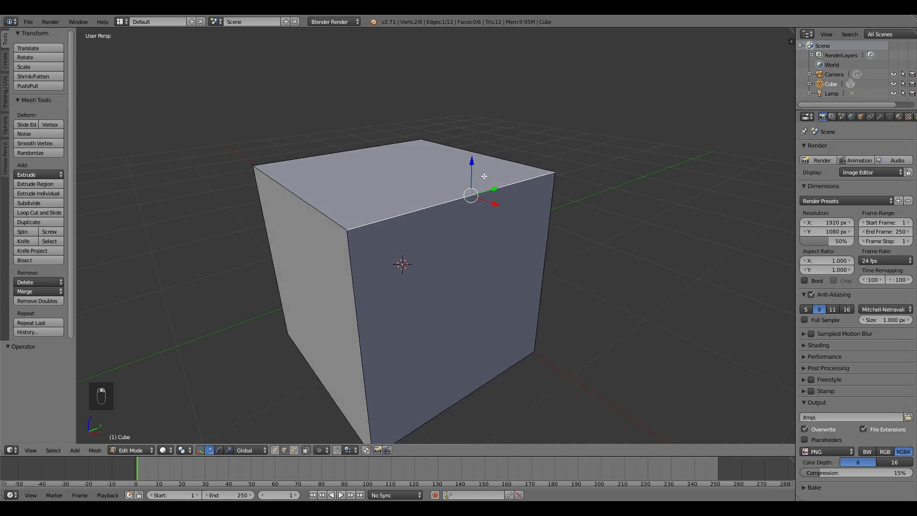
{"action": "key", "text": "g"}
{"action": "key", "text": "z"}
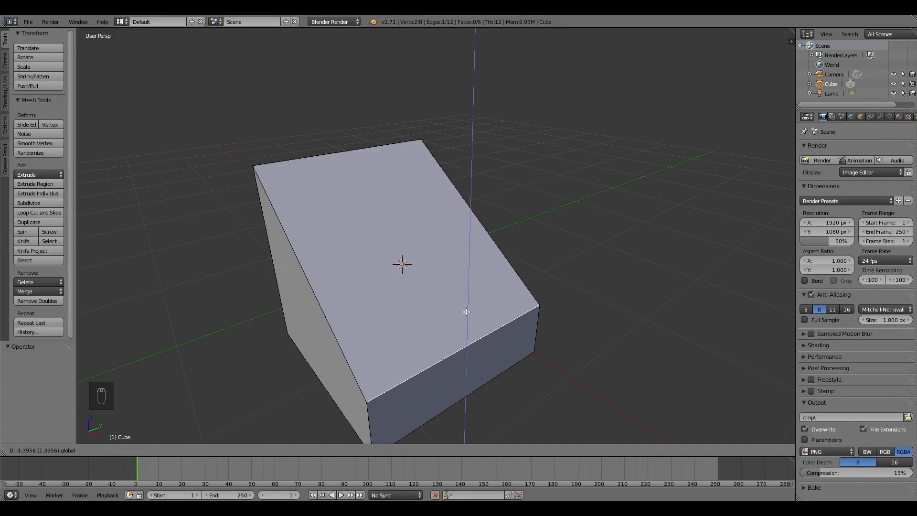
{"action": "left_click", "coordinate": [466, 311]}
Raise the lowered edge on the positive X side 0.767 along Z.
{"action": "middle_click_drag", "start_coordinate": [420, 338], "coordinate": [428, 252]}
{"action": "scroll", "coordinate": [443, 310], "scroll_direction": "down", "scroll_amount": 5}
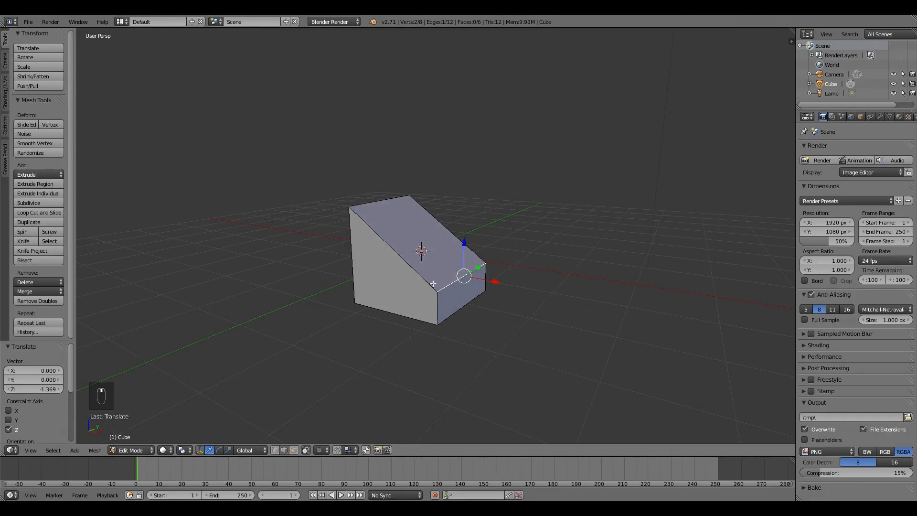
{"action": "key", "text": "g"}
{"action": "key", "text": "z"}
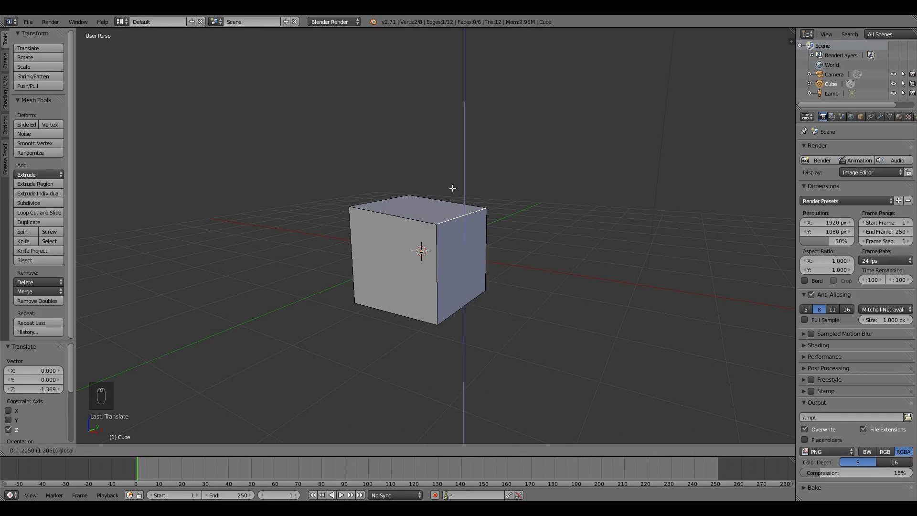
{"action": "left_click", "coordinate": [452, 258]}
{"action": "middle_click_drag", "start_coordinate": [435, 252], "coordinate": [455, 247]}
{"action": "left_click_drag", "start_coordinate": [502, 286], "coordinate": [459, 218]}
Move the bottom edge on the negative Y side outward along Y and the opposite bottom edge 0.788 along Y.
{"action": "middle_click_drag", "start_coordinate": [471, 245], "coordinate": [390, 244]}
{"action": "right_click", "coordinate": [376, 302]}
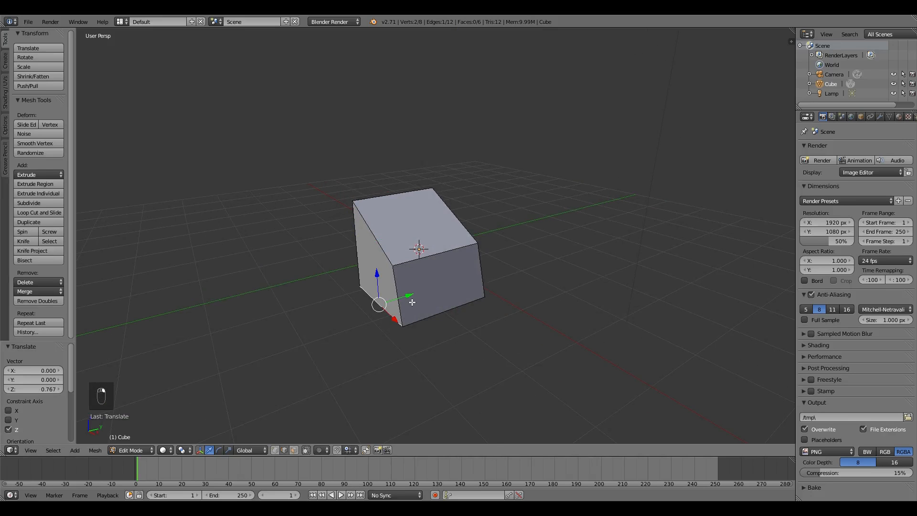
{"action": "left_click_drag", "start_coordinate": [406, 300], "coordinate": [365, 312]}
{"action": "middle_click_drag", "start_coordinate": [471, 313], "coordinate": [420, 302]}
{"action": "right_click", "coordinate": [466, 295]}
{"action": "left_click_drag", "start_coordinate": [495, 299], "coordinate": [530, 303]}
Select the edges around the sloped top face one after another, finishing with the one on the negative Y side.
{"action": "middle_click_drag", "start_coordinate": [530, 303], "coordinate": [455, 296]}
{"action": "right_click", "coordinate": [384, 200]}
{"action": "right_click", "coordinate": [378, 223]}
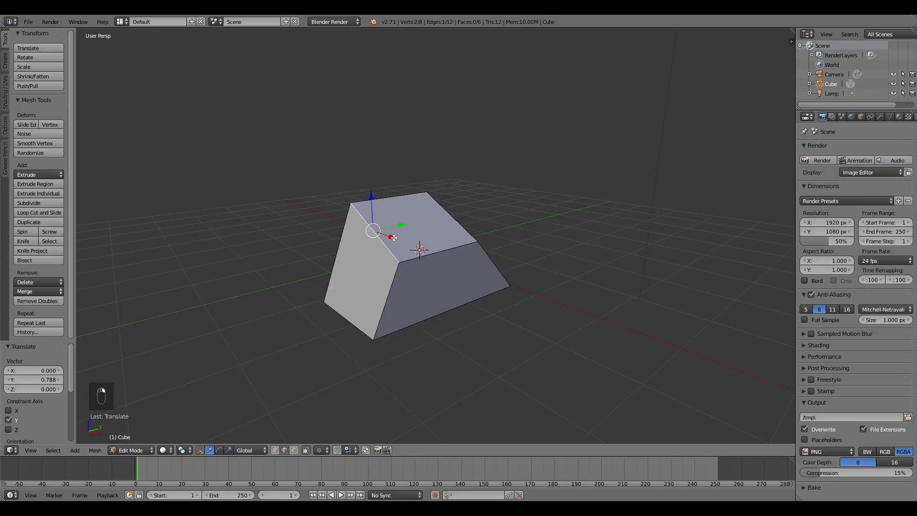
{"action": "right_click", "coordinate": [453, 219]}
{"action": "middle_click_drag", "start_coordinate": [473, 246], "coordinate": [418, 257]}
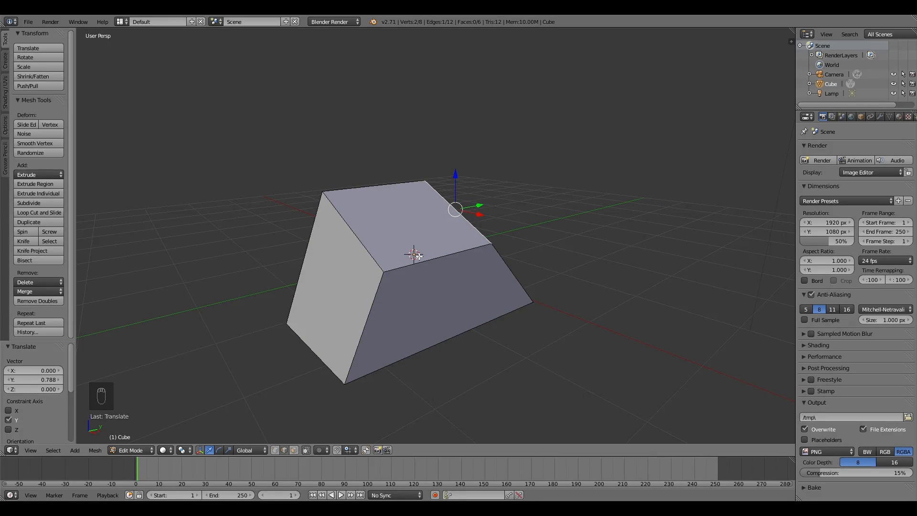
{"action": "middle_click_drag", "start_coordinate": [419, 256], "coordinate": [432, 252]}
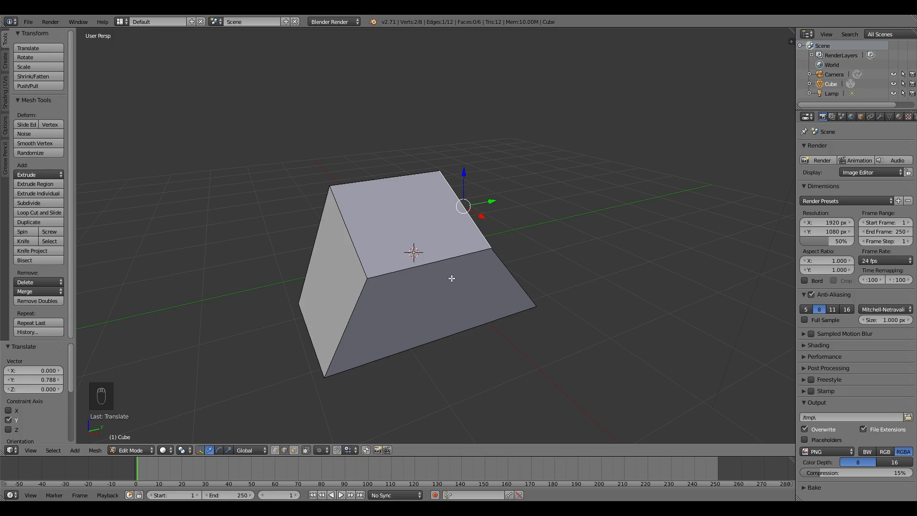
{"action": "right_click", "coordinate": [434, 259]}
{"action": "right_click", "coordinate": [352, 242]}
Switch through the Vertex, Edge and Face selection modes and finish in Vertex mode.
{"action": "left_click", "coordinate": [276, 451]}
{"action": "left_click", "coordinate": [285, 450]}
{"action": "left_click", "coordinate": [294, 451]}
{"action": "left_click", "coordinate": [287, 450]}
{"action": "key", "text": "ctrl+Tab"}
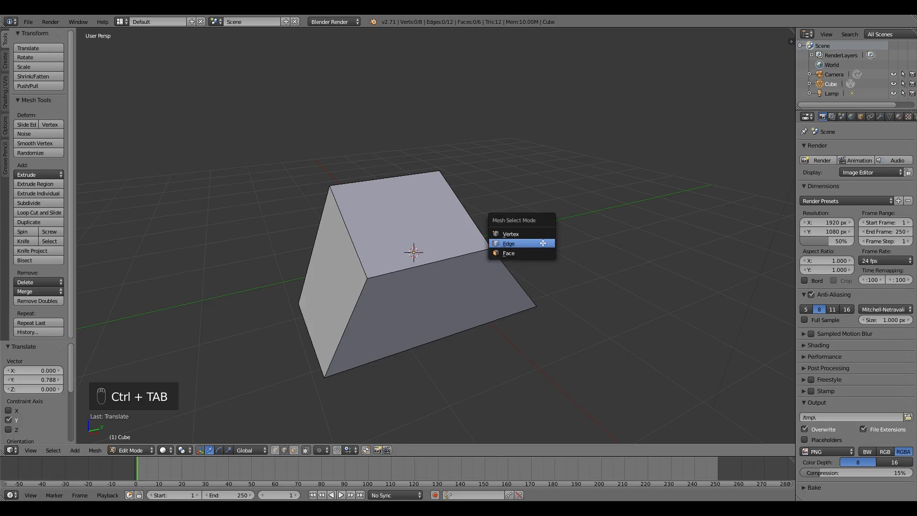
{"action": "left_click", "coordinate": [510, 234]}
Select the upper vertex on the positive X, negative Y side and move it 1.148 along Z.
{"action": "middle_click_drag", "start_coordinate": [427, 323], "coordinate": [435, 304]}
{"action": "middle_click_drag", "start_coordinate": [498, 245], "coordinate": [339, 182]}
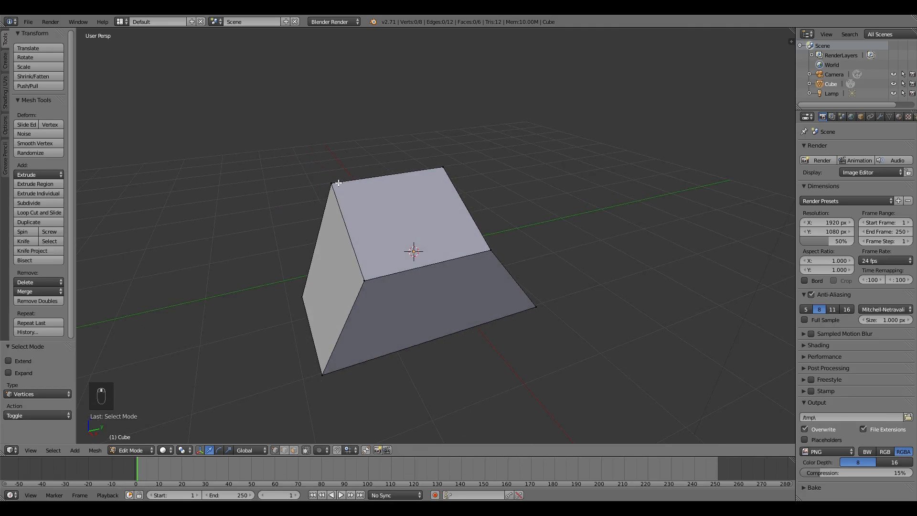
{"action": "right_click", "coordinate": [365, 280]}
{"action": "middle_click_drag", "start_coordinate": [432, 291], "coordinate": [452, 254]}
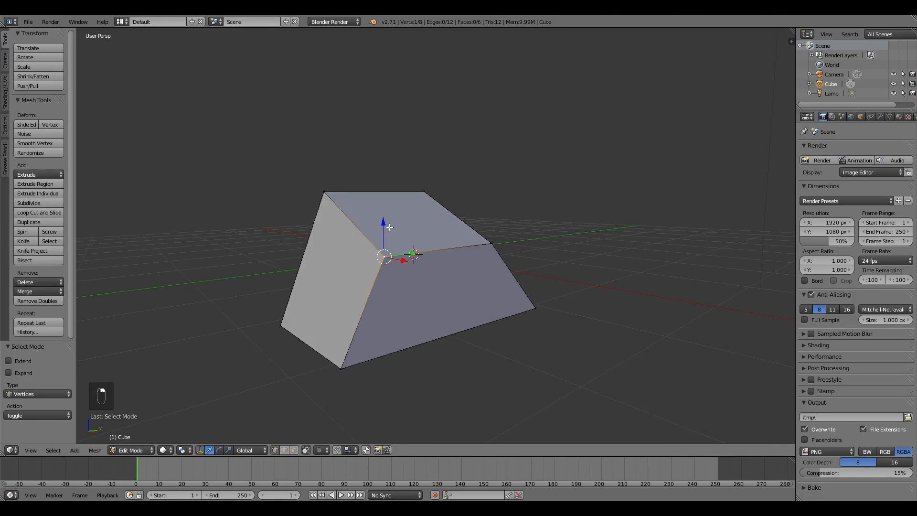
{"action": "left_click_drag", "start_coordinate": [383, 230], "coordinate": [422, 140]}
Select the upper vertex on the negative X, positive Y side and raise it 0.385 along Z.
{"action": "middle_click_drag", "start_coordinate": [413, 244], "coordinate": [404, 268]}
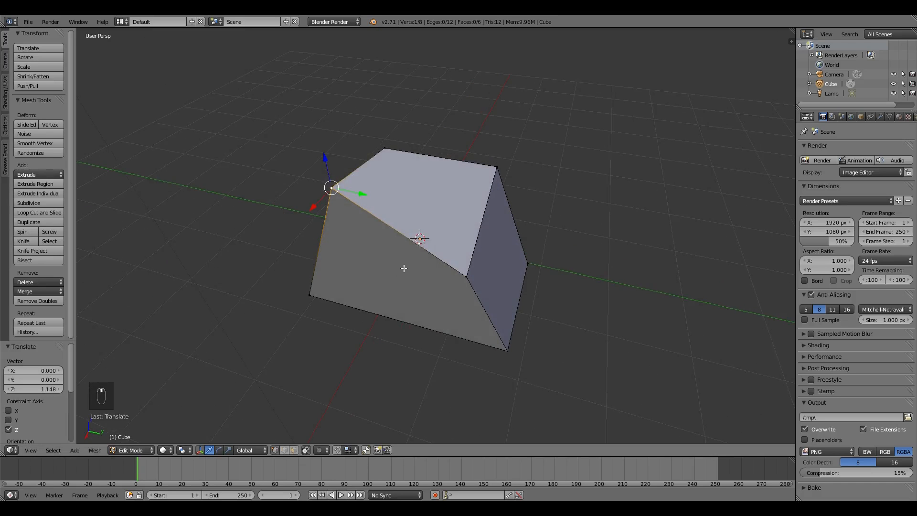
{"action": "right_click", "coordinate": [495, 167]}
{"action": "left_click_drag", "start_coordinate": [500, 149], "coordinate": [492, 128]}
Switch the mesh selection mode to Face.
{"action": "middle_click_drag", "start_coordinate": [411, 244], "coordinate": [482, 300]}
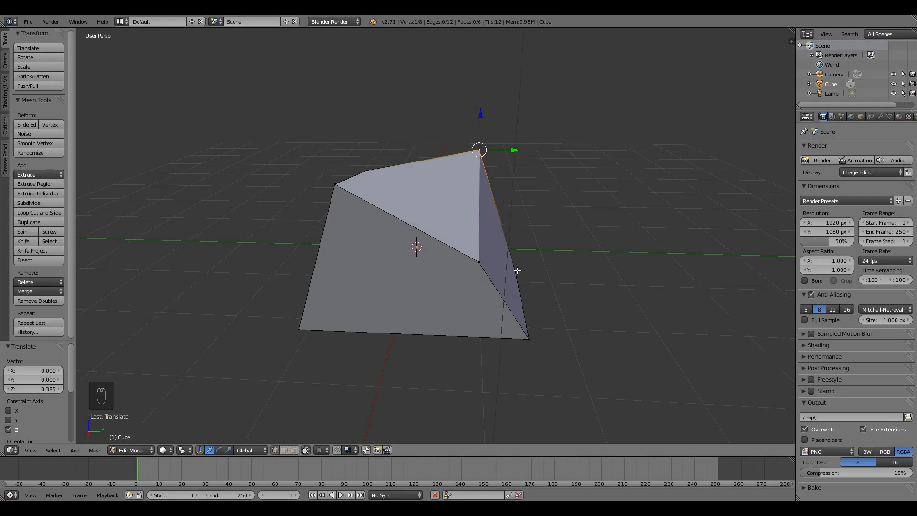
{"action": "key", "text": "ctrl+Tab"}
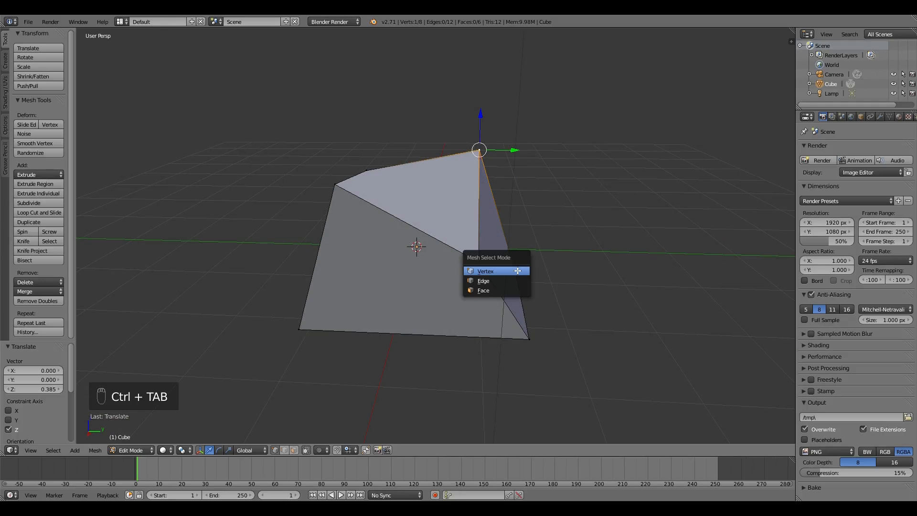
{"action": "left_click", "coordinate": [489, 290]}
Select the top face of the deformed cube and move it down along the Z axis.
{"action": "middle_click_drag", "start_coordinate": [500, 301], "coordinate": [483, 313]}
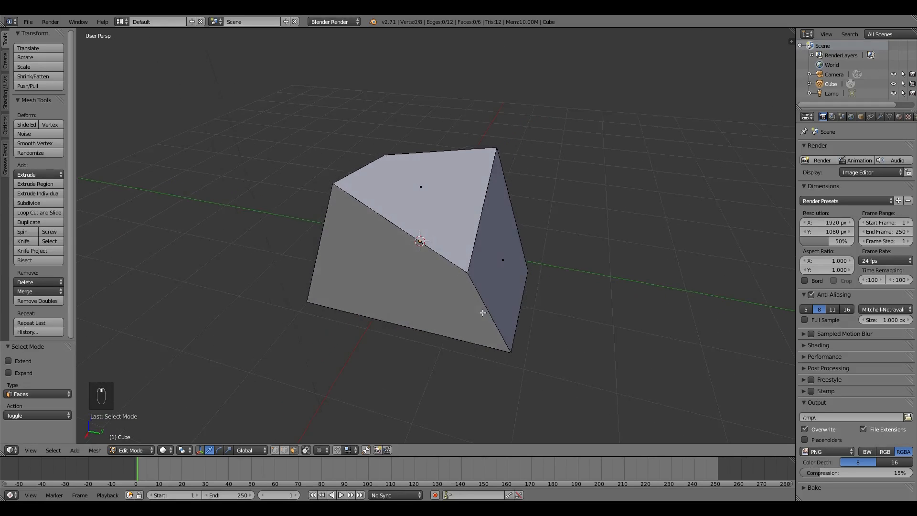
{"action": "middle_click_drag", "start_coordinate": [420, 319], "coordinate": [465, 317]}
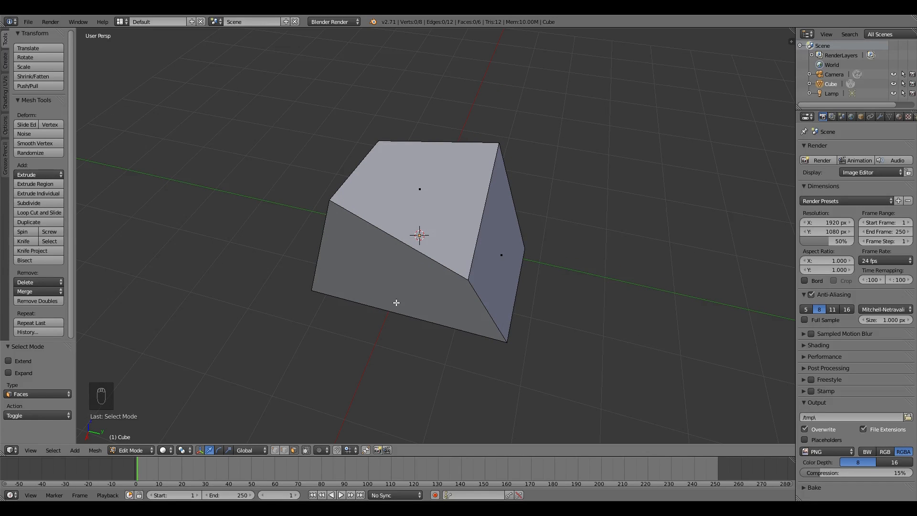
{"action": "middle_click_drag", "start_coordinate": [408, 300], "coordinate": [409, 299]}
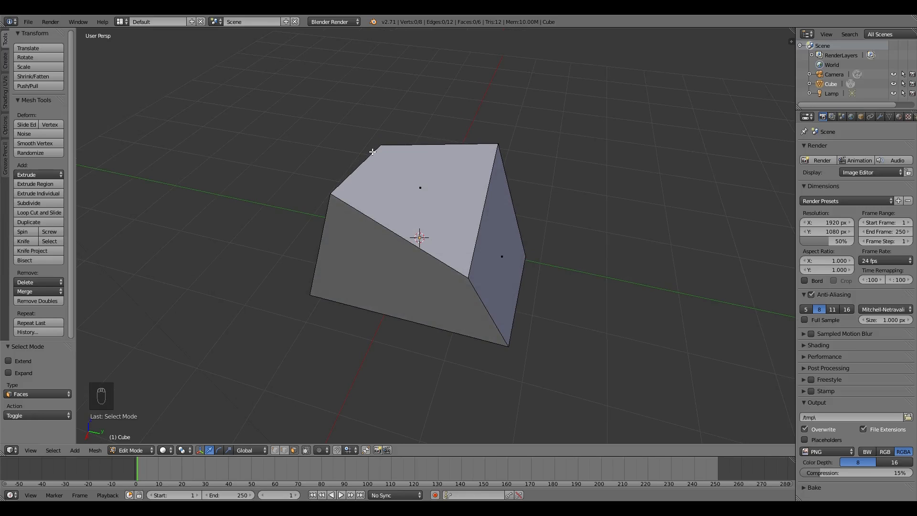
{"action": "right_click", "coordinate": [437, 198]}
{"action": "middle_click_drag", "start_coordinate": [464, 250], "coordinate": [420, 142]}
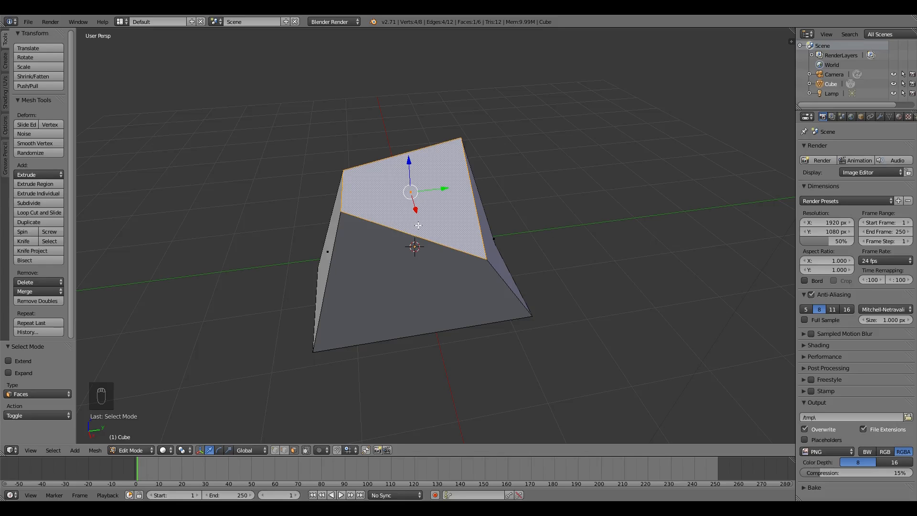
{"action": "left_click_drag", "start_coordinate": [411, 168], "coordinate": [413, 235]}
Shift the negative Y side face inward along Y and move the positive X side face -0.086 along X.
{"action": "right_click", "coordinate": [329, 271]}
{"action": "middle_click_drag", "start_coordinate": [371, 309], "coordinate": [393, 293]}
{"action": "left_click_drag", "start_coordinate": [351, 285], "coordinate": [370, 282]}
{"action": "right_click", "coordinate": [401, 316]}
{"action": "middle_click_drag", "start_coordinate": [402, 316], "coordinate": [463, 310]}
{"action": "mouse_move", "coordinate": [498, 301]}
{"action": "left_mouse_down"}
{"action": "mouse_move", "coordinate": [543, 304]}
{"action": "mouse_move", "coordinate": [492, 302]}
{"action": "left_mouse_up"}
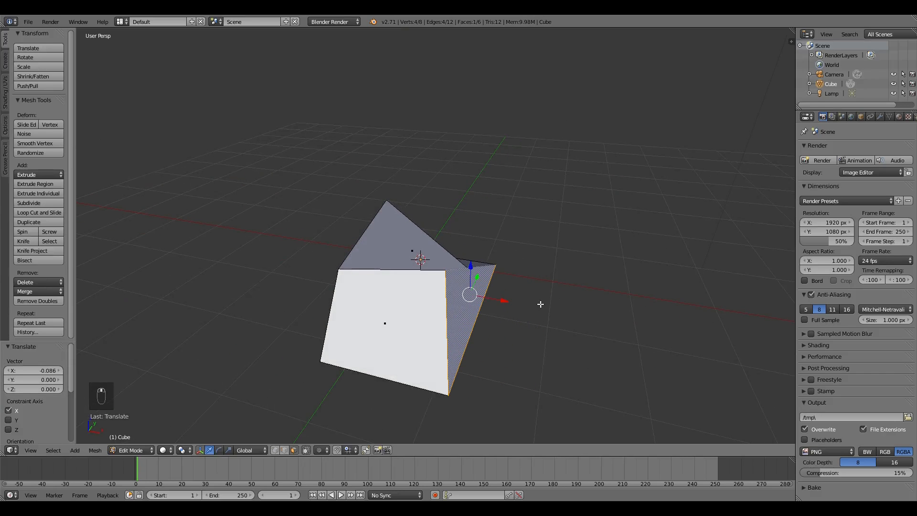
Return to Object Mode and delete the deformed cube.
{"action": "middle_click_drag", "start_coordinate": [540, 304], "coordinate": [450, 304]}
{"action": "key", "text": "Tab"}
{"action": "middle_click_drag", "start_coordinate": [505, 305], "coordinate": [483, 287]}
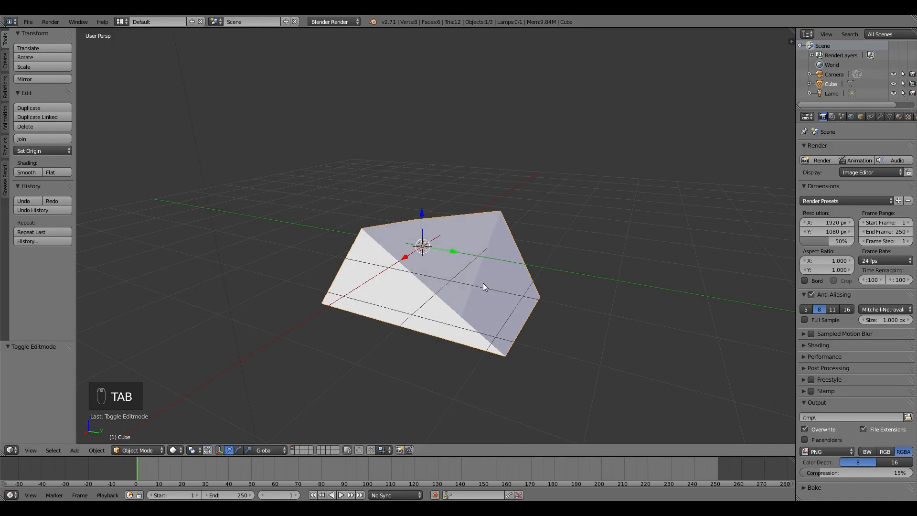
{"action": "key", "text": "Delete"}
{"action": "left_click", "coordinate": [483, 283]}
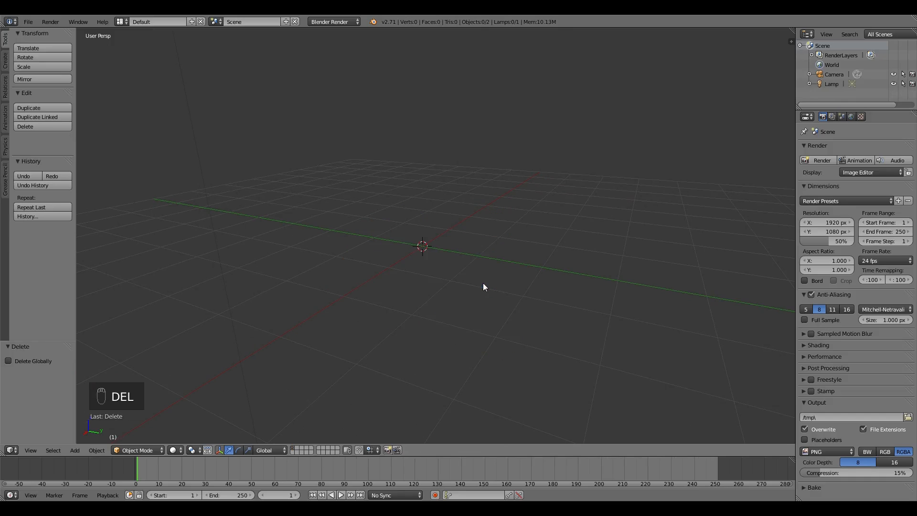
Add a new cube primitive to the scene.
{"action": "left_click", "coordinate": [5, 63]}
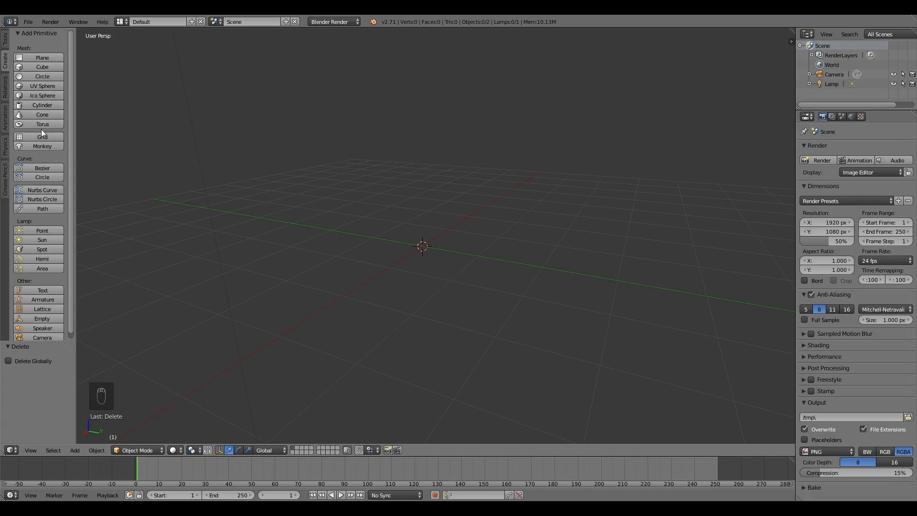
{"action": "left_click", "coordinate": [50, 67]}
{"action": "middle_click_drag", "start_coordinate": [534, 294], "coordinate": [583, 292]}
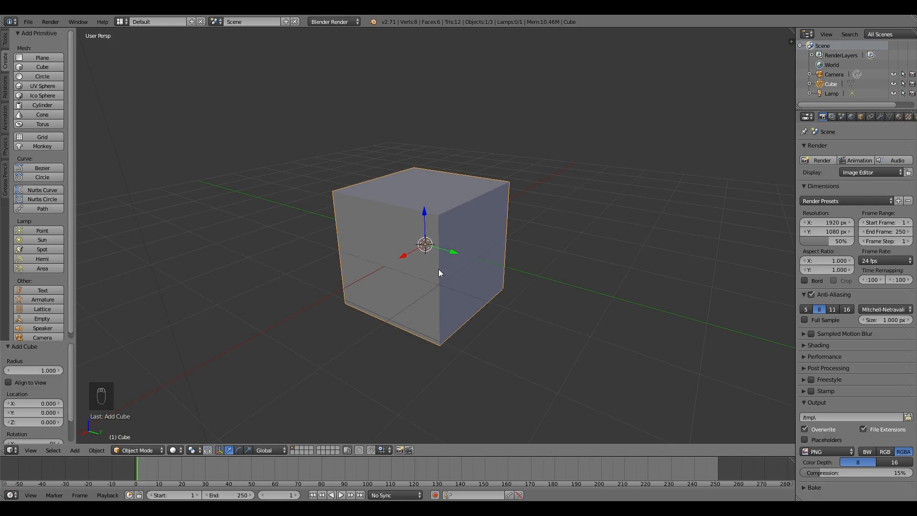
Nudge the whole cube slightly along negative X in Object Mode and raise it 0.218 along Z.
{"action": "key", "text": "Tab"}
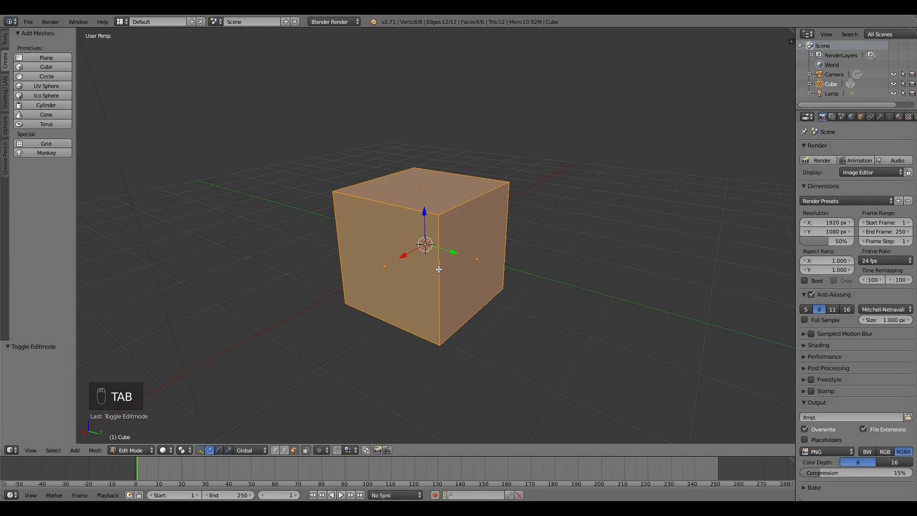
{"action": "key", "text": "Tab"}
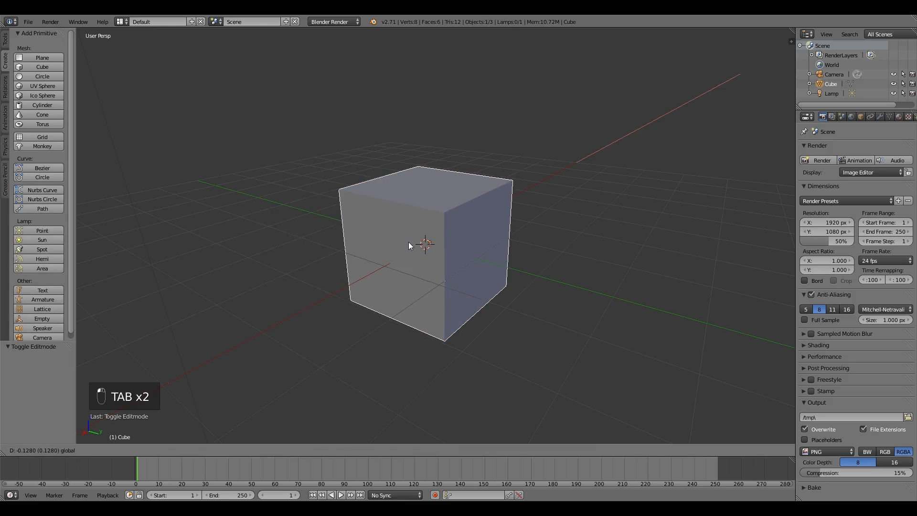
{"action": "key", "text": "ctrl+Tab"}
{"action": "key", "text": "ctrl+Tab"}
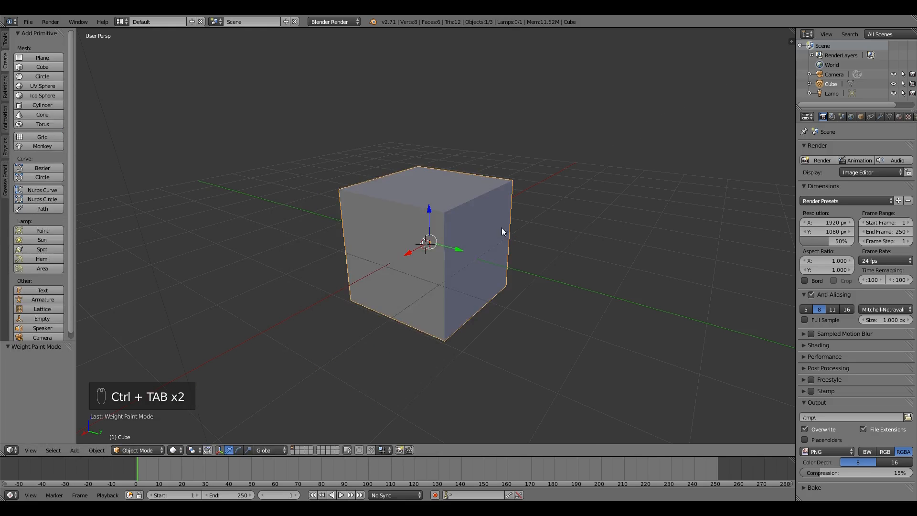
{"action": "left_click_drag", "start_coordinate": [433, 216], "coordinate": [466, 226]}
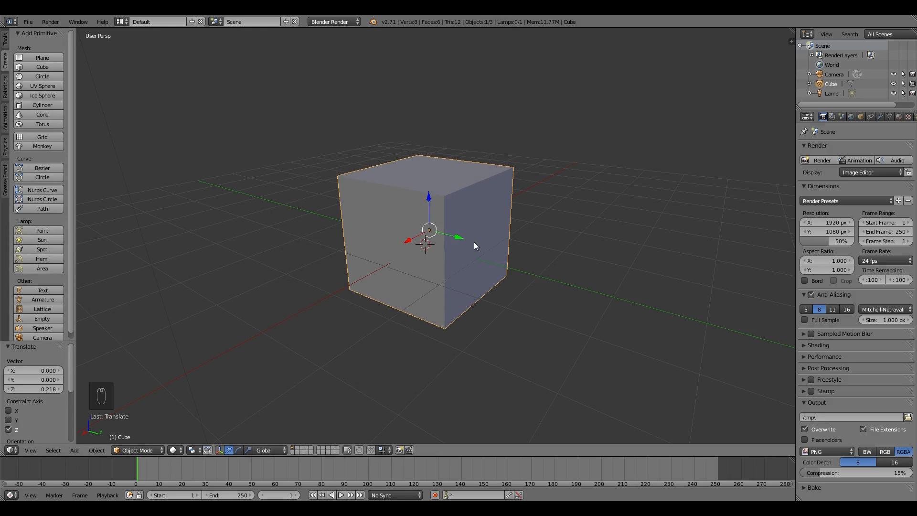
Enter Edit Mode on the cube and toggle the selection of all its geometry, ending with everything deselected.
{"action": "key", "text": "Tab"}
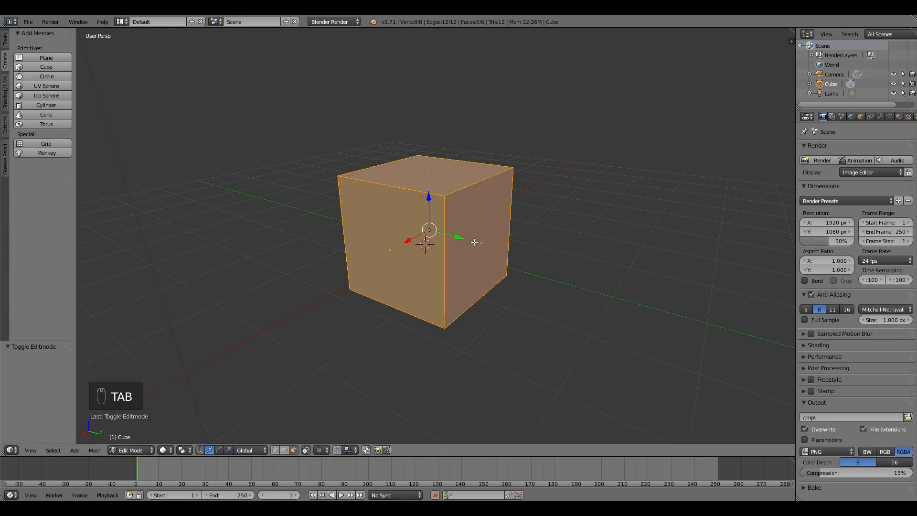
{"action": "key", "text": "a"}
{"action": "key", "text": "a"}
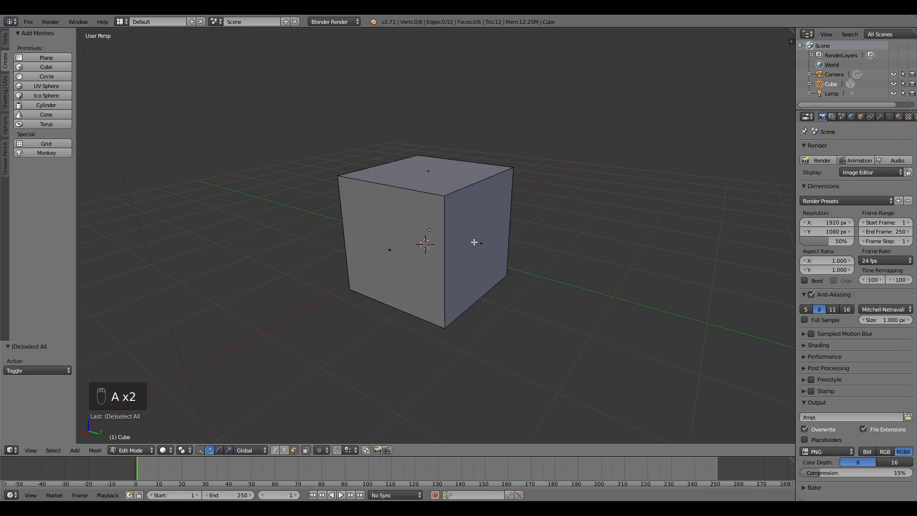
{"action": "key", "text": "s"}
{"action": "key", "text": "a"}
{"action": "key", "text": "a"}
{"action": "key", "text": "a"}
{"action": "key", "text": "a"}
{"action": "key", "text": "a"}
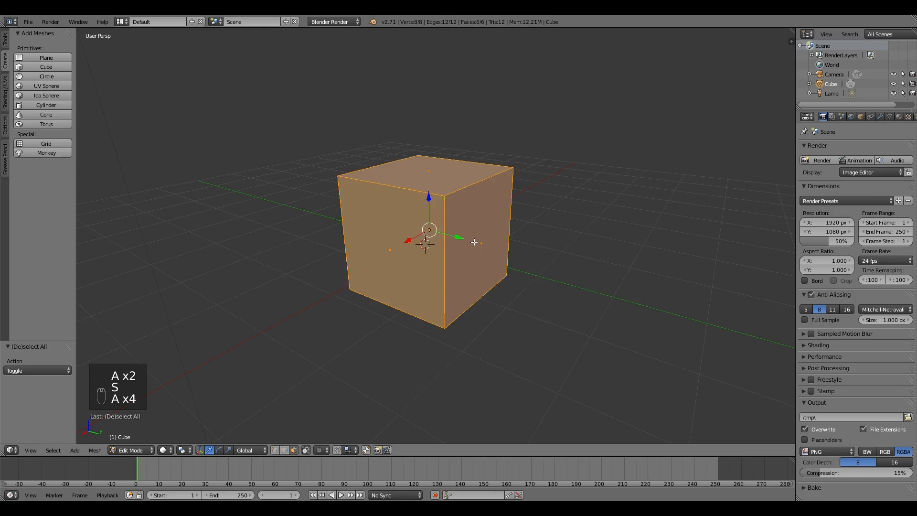
Switch to vertex selection and move the nearest upper corner vertex of the cube -0.197 along Z.
{"action": "key", "text": "ctrl+Tab"}
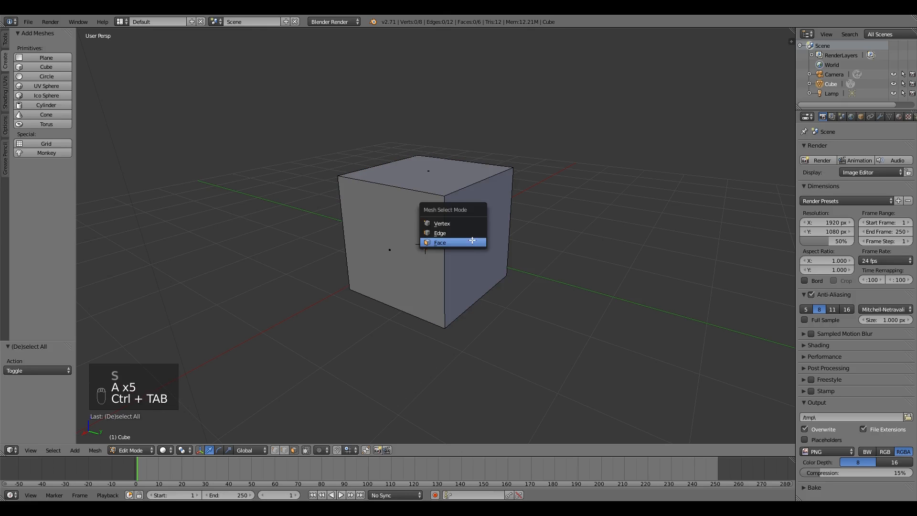
{"action": "left_click", "coordinate": [449, 220]}
{"action": "right_click", "coordinate": [445, 196]}
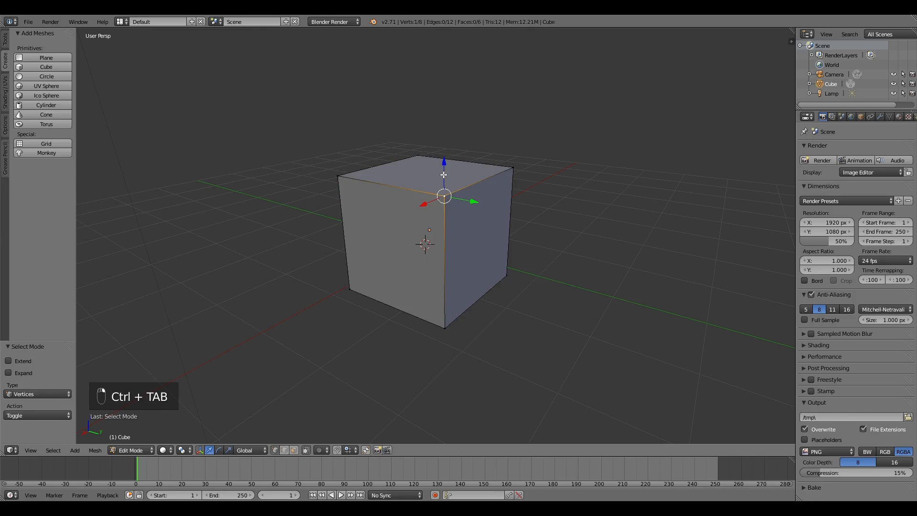
{"action": "left_click_drag", "start_coordinate": [444, 173], "coordinate": [445, 207]}
Switch to edge selection and move the lower edge of the positive X side 0.494 along X.
{"action": "key", "text": "ctrl+Tab"}
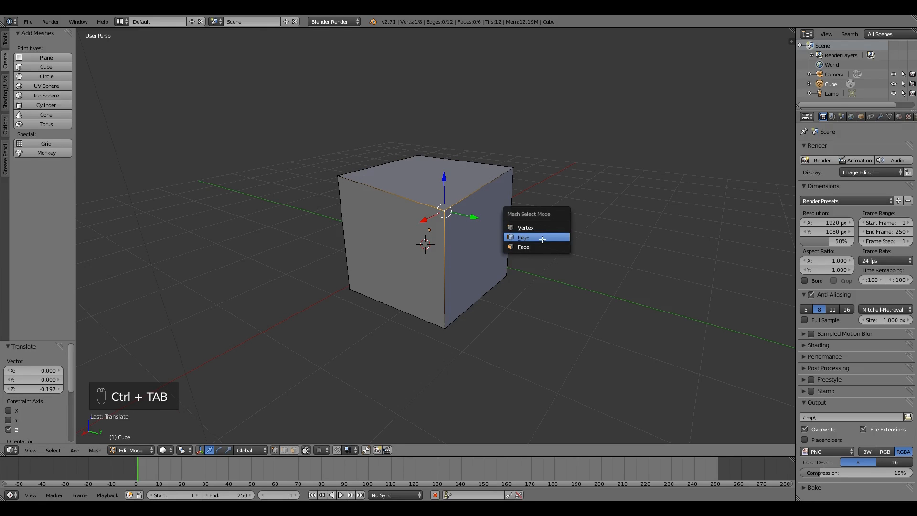
{"action": "left_click", "coordinate": [548, 237]}
{"action": "right_click", "coordinate": [395, 315]}
{"action": "key", "text": "g"}
{"action": "key", "text": "x"}
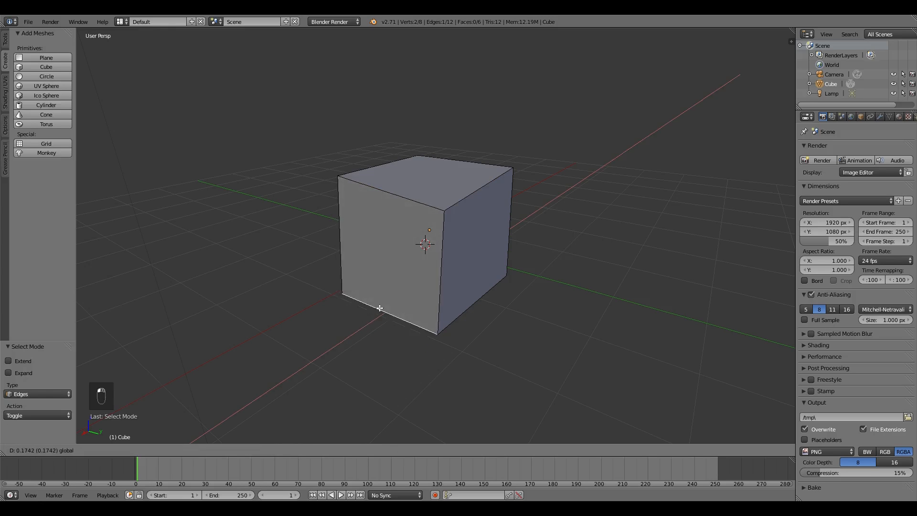
{"action": "left_click", "coordinate": [430, 315]}
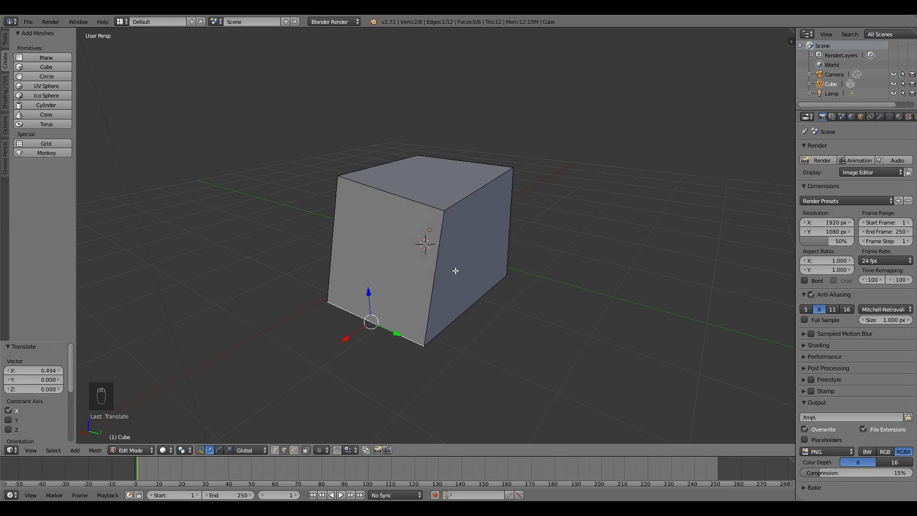
Switch to face selection and move the negative X side face 0.150 along X.
{"action": "key", "text": "ctrl+Tab"}
{"action": "left_click", "coordinate": [445, 276]}
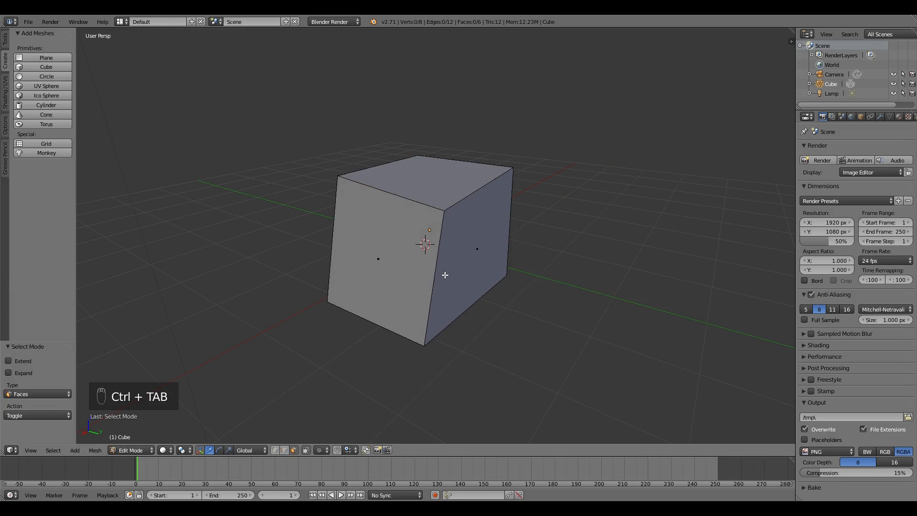
{"action": "right_click", "coordinate": [472, 185]}
{"action": "right_click", "coordinate": [498, 242]}
{"action": "middle_click_drag", "start_coordinate": [497, 242], "coordinate": [512, 279]}
{"action": "key", "text": "g"}
{"action": "key", "text": "x"}
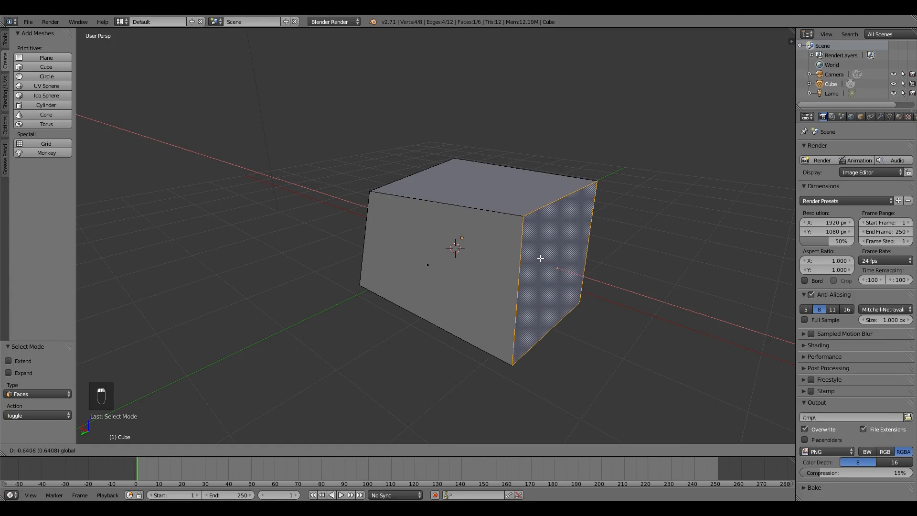
{"action": "left_click", "coordinate": [484, 251]}
{"action": "middle_click_drag", "start_coordinate": [389, 280], "coordinate": [475, 271]}
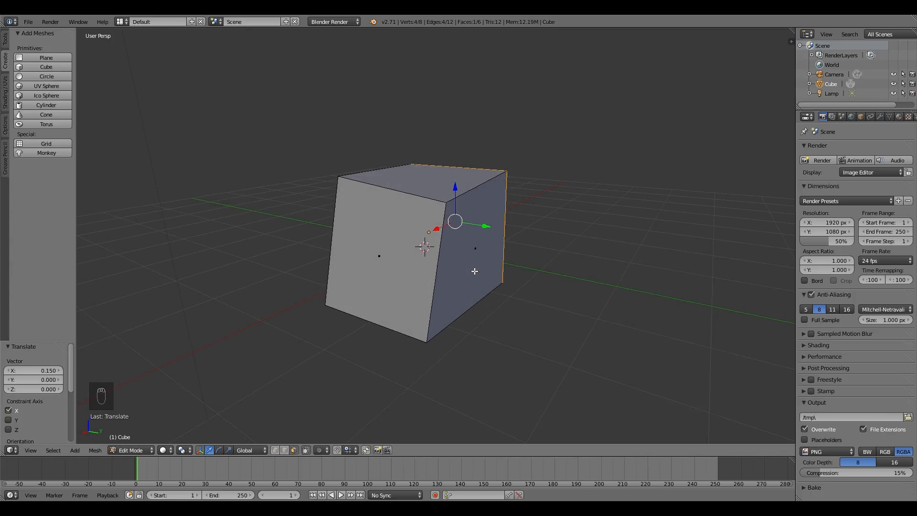
{"action": "middle_click_drag", "start_coordinate": [372, 264], "coordinate": [455, 267]}
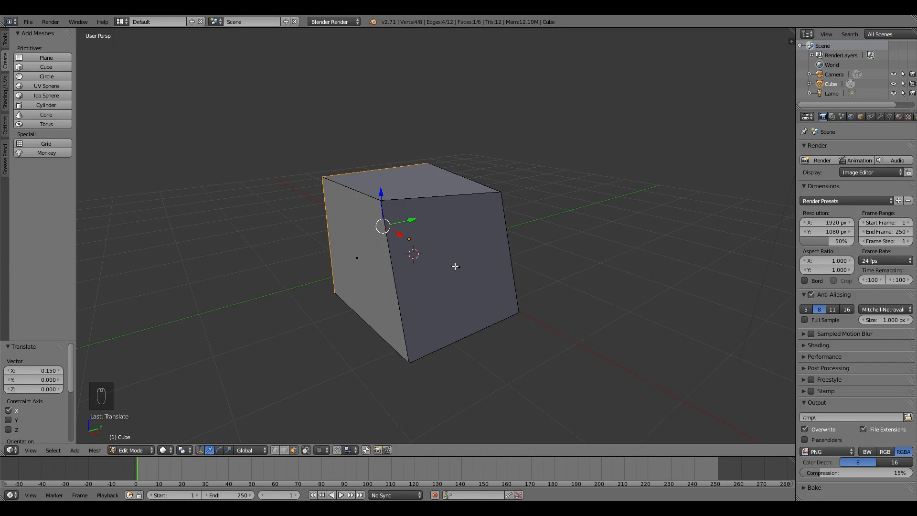
{"action": "middle_click_drag", "start_coordinate": [473, 279], "coordinate": [452, 292]}
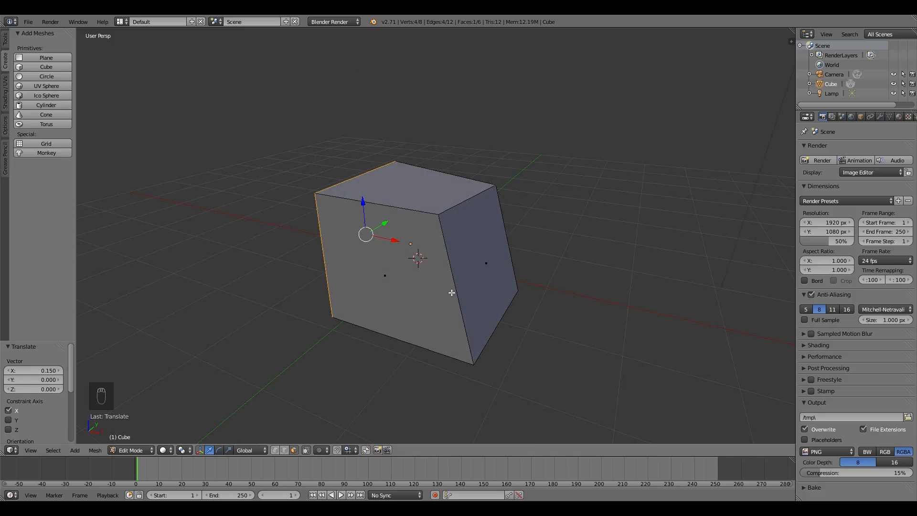
{"action": "mouse_move", "coordinate": [467, 300]}
{"action": "middle_mouse_down"}
{"action": "mouse_move", "coordinate": [348, 282]}
{"action": "mouse_move", "coordinate": [456, 290]}
{"action": "middle_mouse_up"}
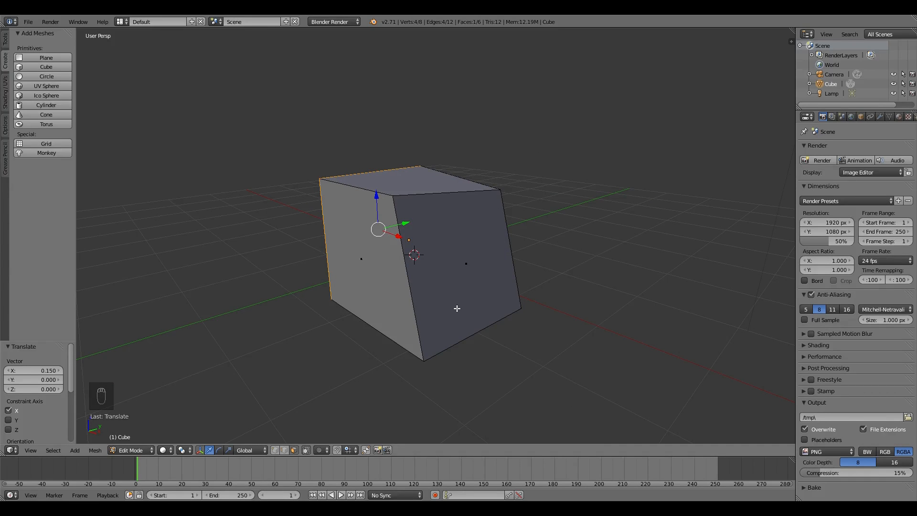
{"action": "mouse_move", "coordinate": [425, 291]}
{"action": "middle_mouse_down"}
{"action": "mouse_move", "coordinate": [504, 283]}
{"action": "mouse_move", "coordinate": [420, 297]}
{"action": "middle_mouse_up"}
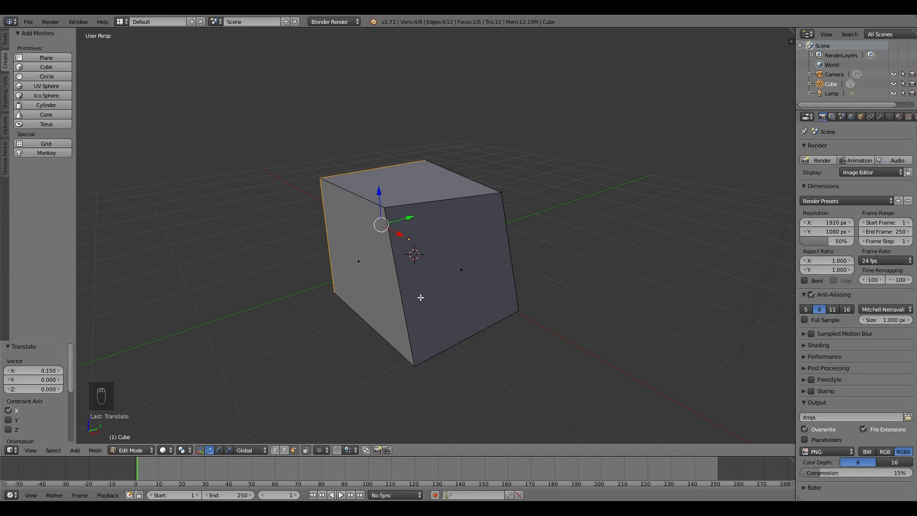
Select the negative Y side face and move it 0.030 along Y.
{"action": "right_click", "coordinate": [372, 258]}
{"action": "key", "text": "g"}
{"action": "key", "text": "y"}
{"action": "mouse_move", "coordinate": [361, 264]}
{"action": "left_mouse_down"}
{"action": "mouse_move", "coordinate": [412, 247]}
{"action": "mouse_move", "coordinate": [377, 259]}
{"action": "left_mouse_up"}
Select the upper face of the cube and move it -0.555 along Z.
{"action": "right_click", "coordinate": [420, 182]}
{"action": "middle_click_drag", "start_coordinate": [374, 239], "coordinate": [411, 251]}
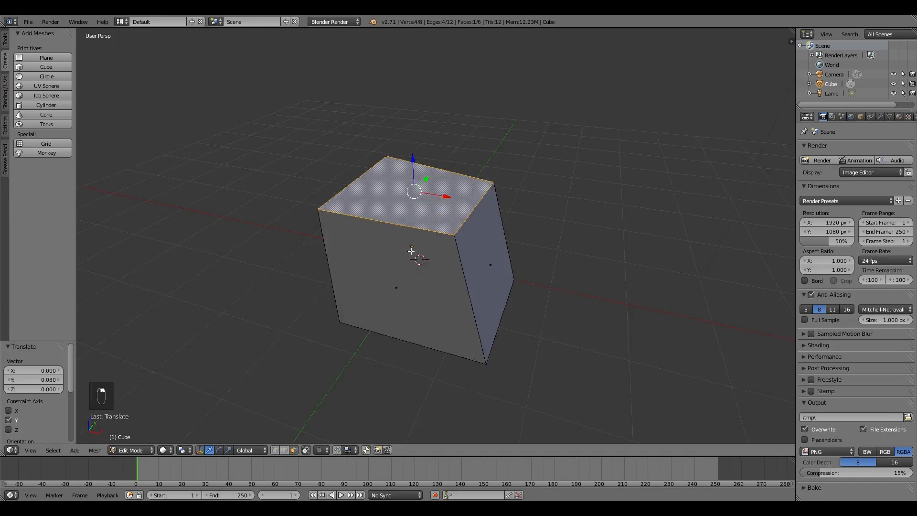
{"action": "key", "text": "g"}
{"action": "key", "text": "z"}
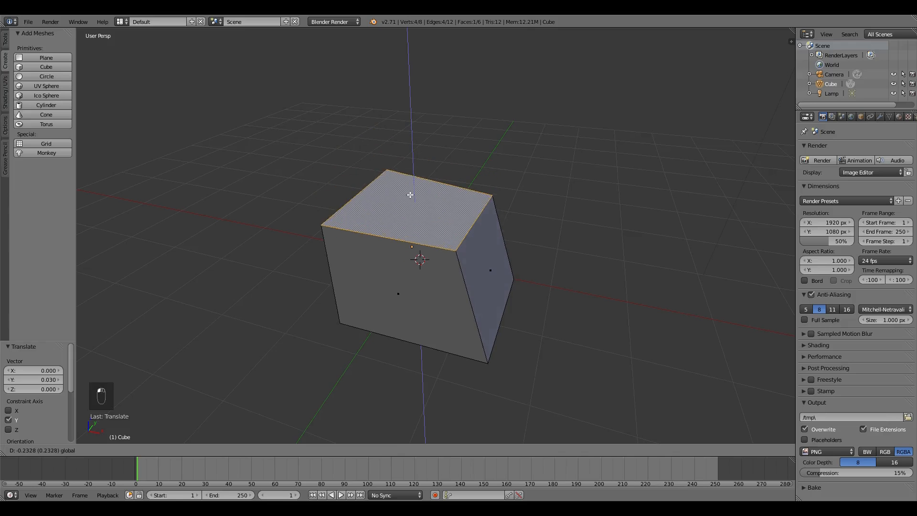
{"action": "left_click_drag", "start_coordinate": [410, 195], "coordinate": [412, 209]}
Select the slanted positive X side face of the cube.
{"action": "right_click", "coordinate": [483, 253]}
{"action": "middle_click_drag", "start_coordinate": [610, 311], "coordinate": [566, 292]}
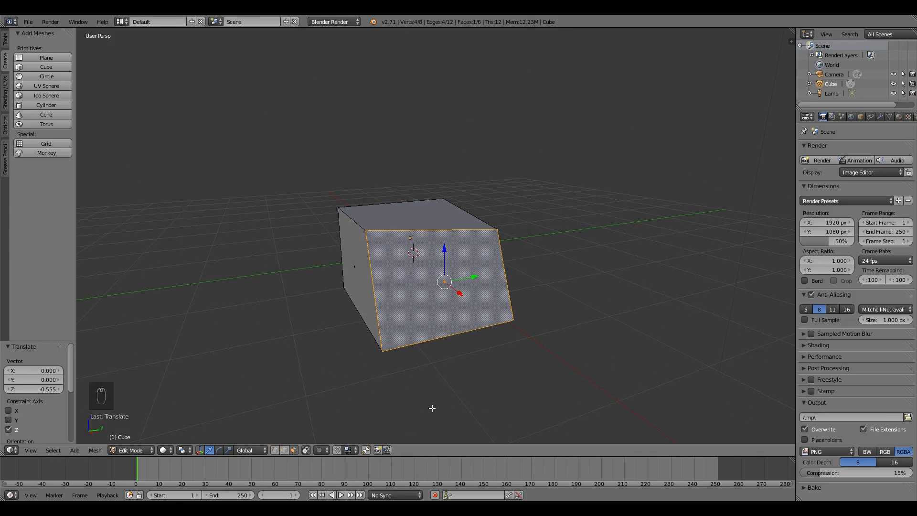